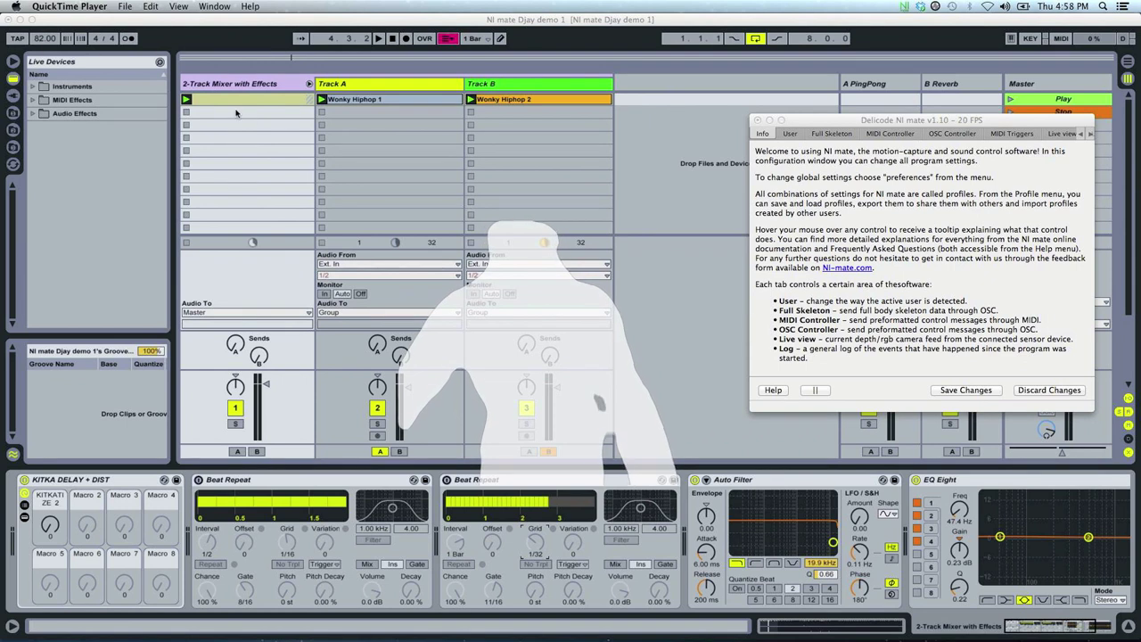
Make Delicode NI mate the active application, with its Info page shown over the Live set
{"action": "left_click", "coordinate": [927, 282]}
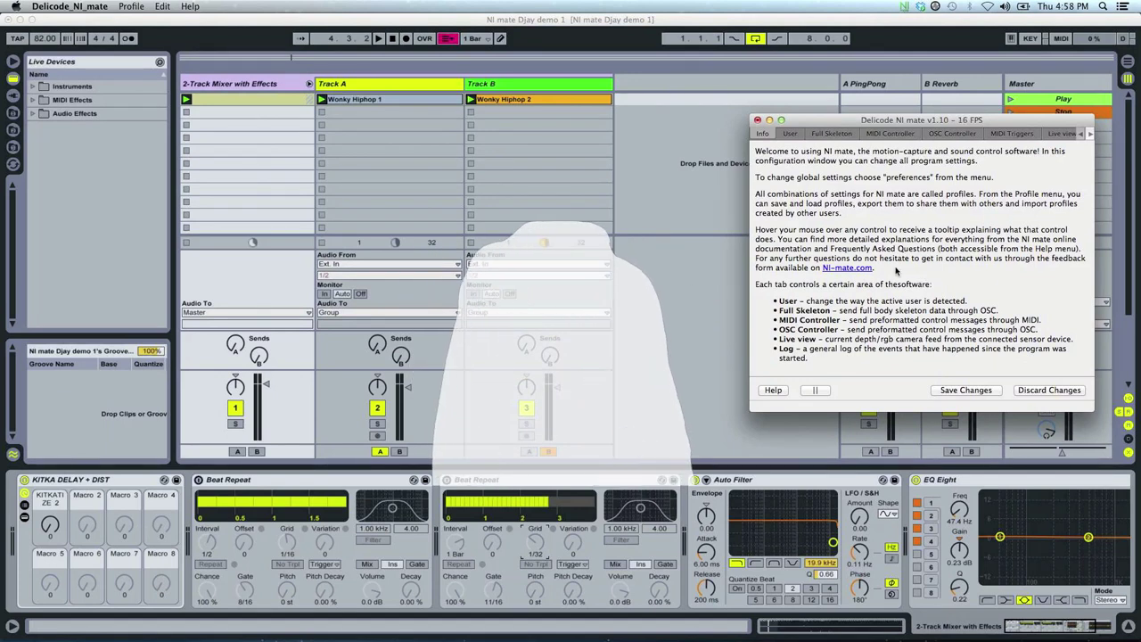
Review NI mate's General, Left hand, Right hand and Body MIDI Controller mappings, ending on MIDI Triggers
{"action": "left_click", "coordinate": [891, 134]}
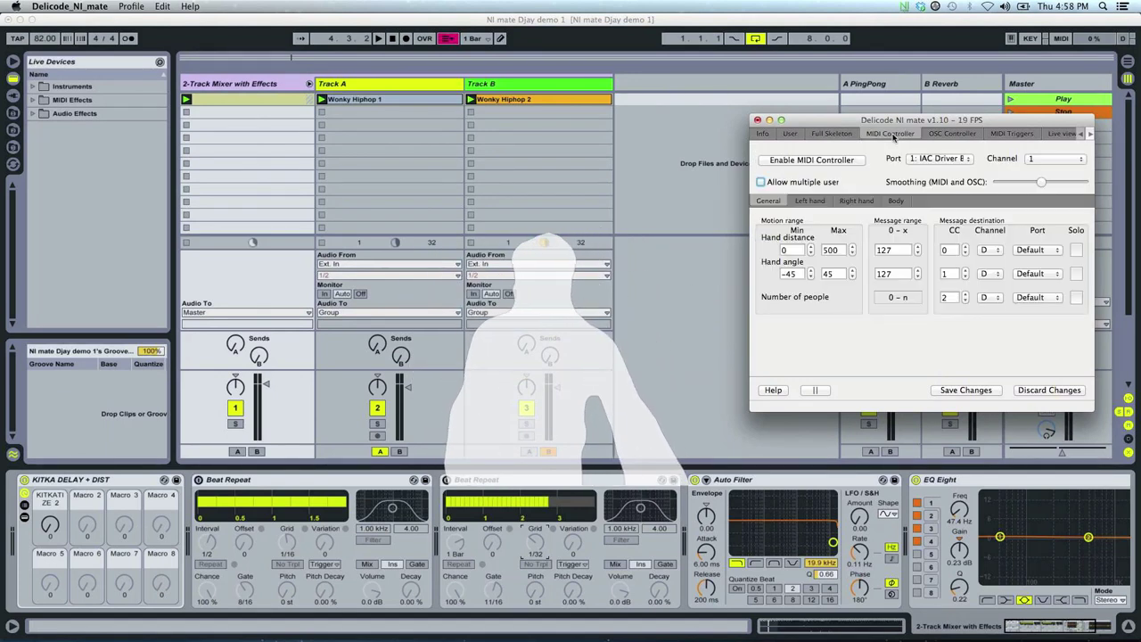
{"action": "left_click", "coordinate": [809, 201]}
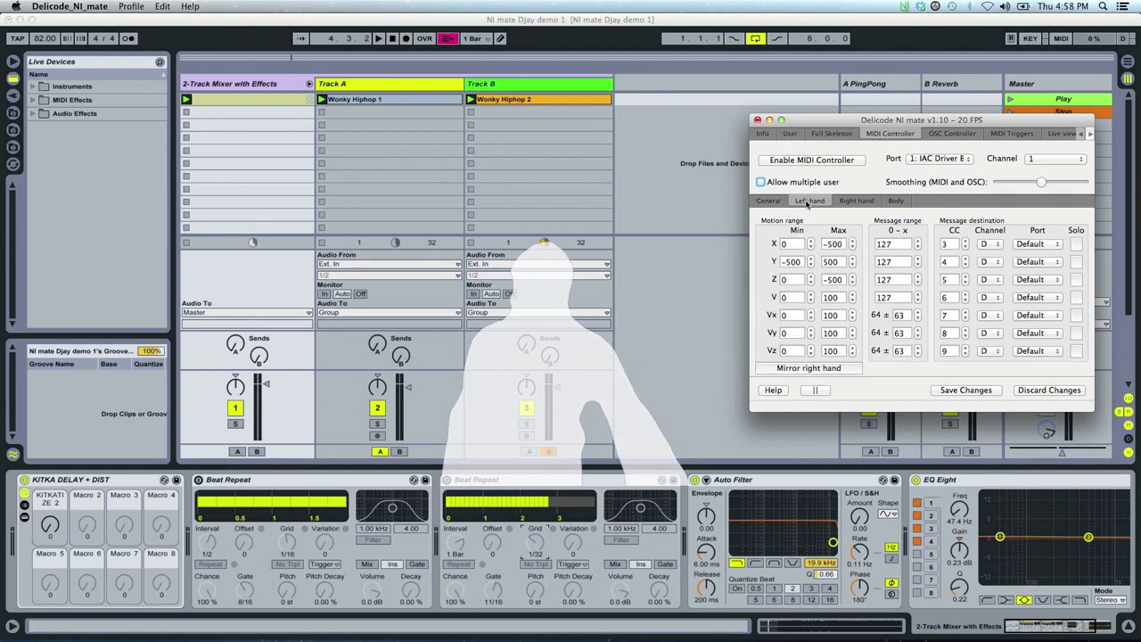
{"action": "left_click", "coordinate": [860, 201]}
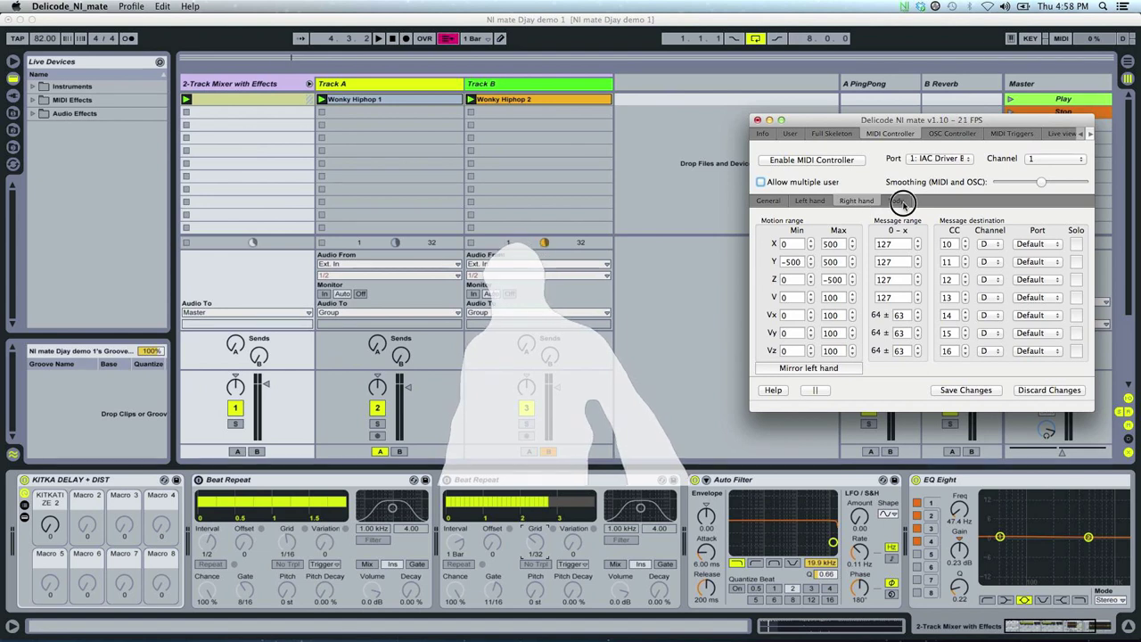
{"action": "left_click", "coordinate": [899, 203]}
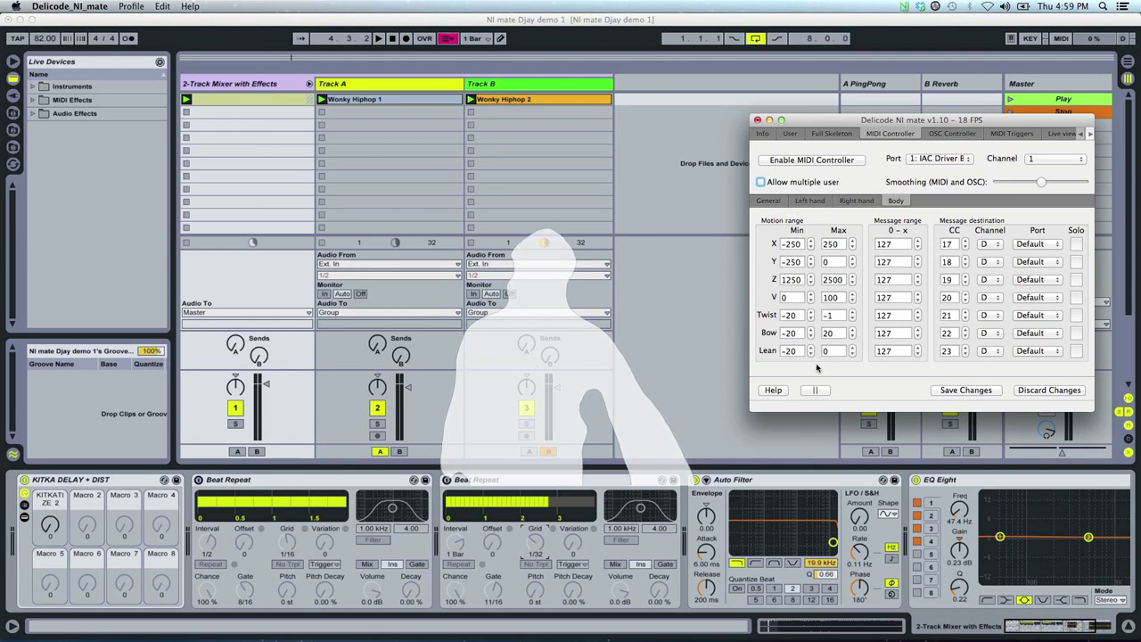
{"action": "left_click", "coordinate": [1012, 134]}
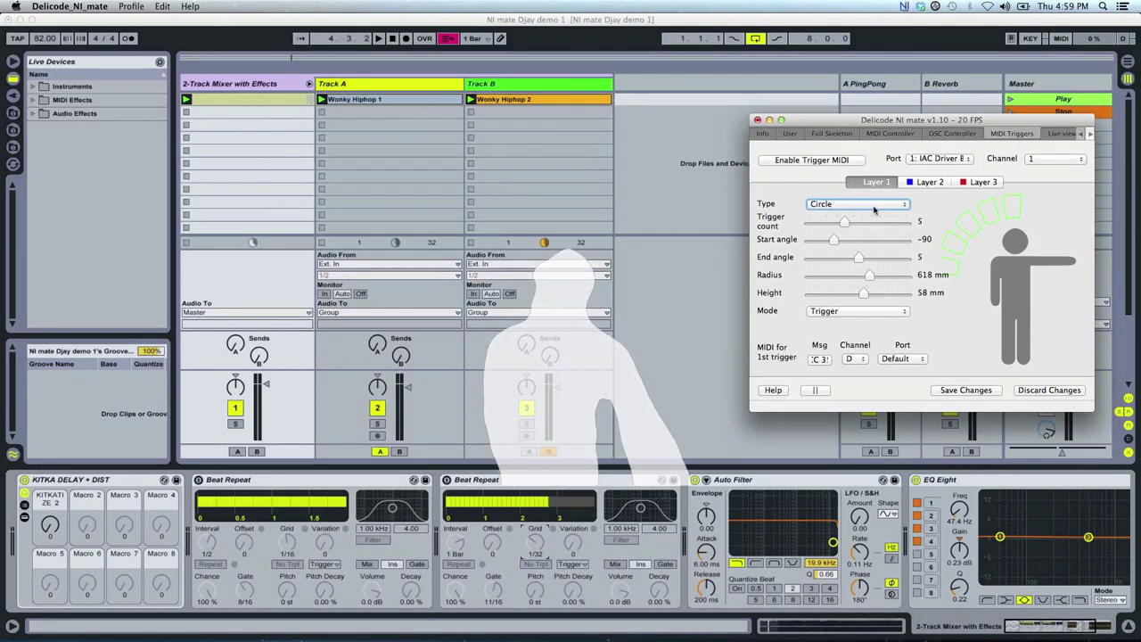
Switch Enable Trigger MIDI on and back off for the Layer 1 Circle trigger
{"action": "left_click", "coordinate": [839, 159]}
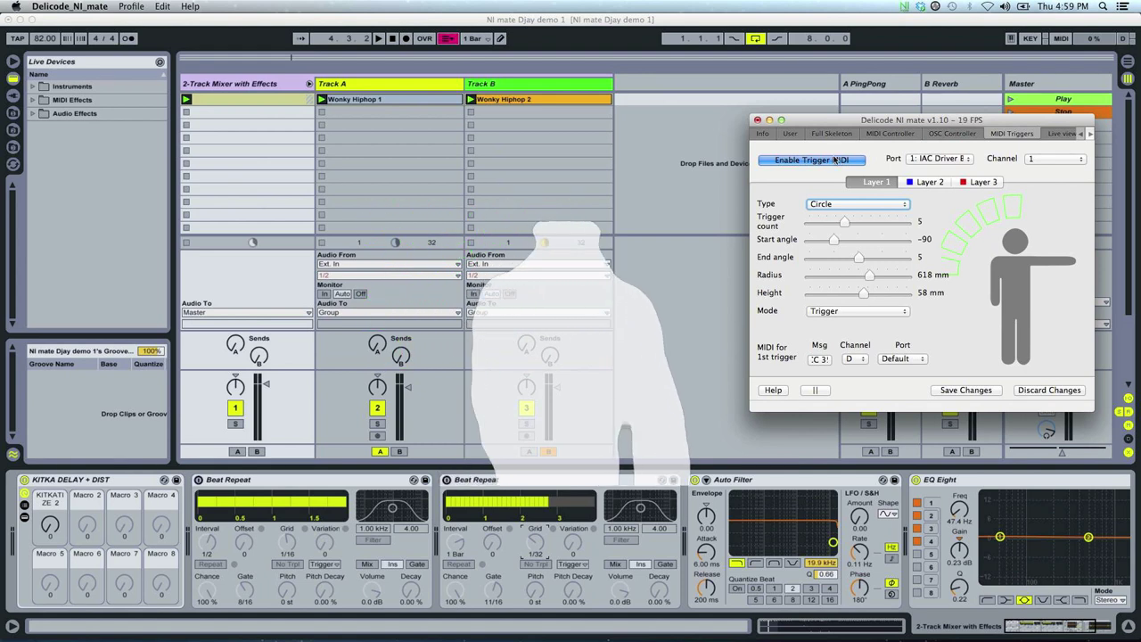
{"action": "left_click", "coordinate": [834, 160]}
Confirm the MIDI Controller output uses port IAC Driver Bus 1 on channel 1
{"action": "left_click", "coordinate": [878, 134]}
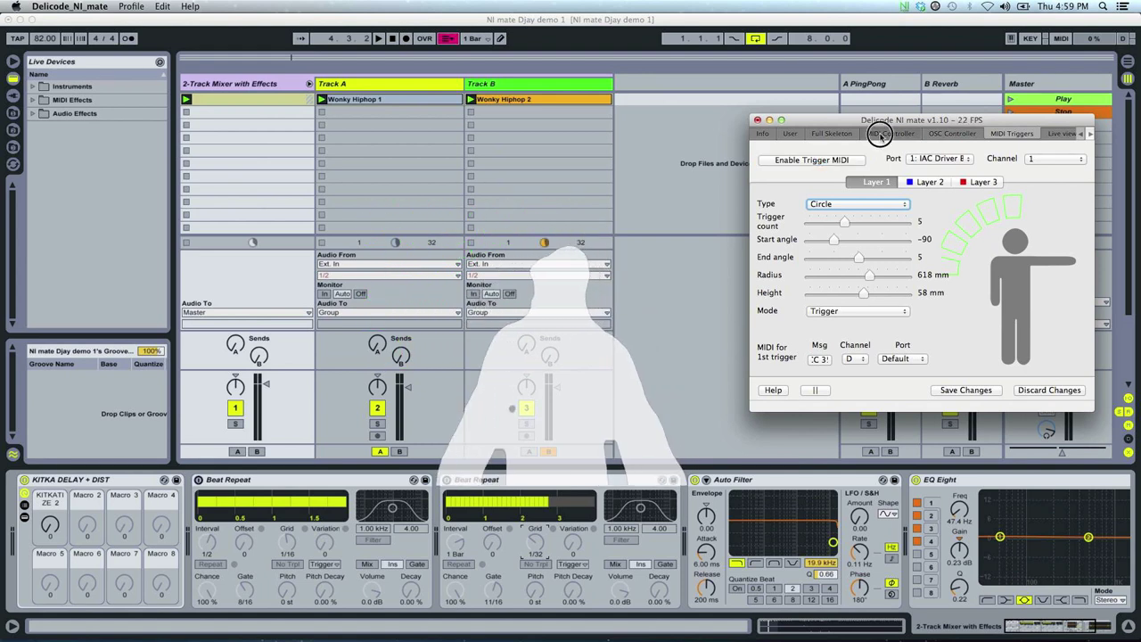
{"action": "left_click", "coordinate": [952, 159]}
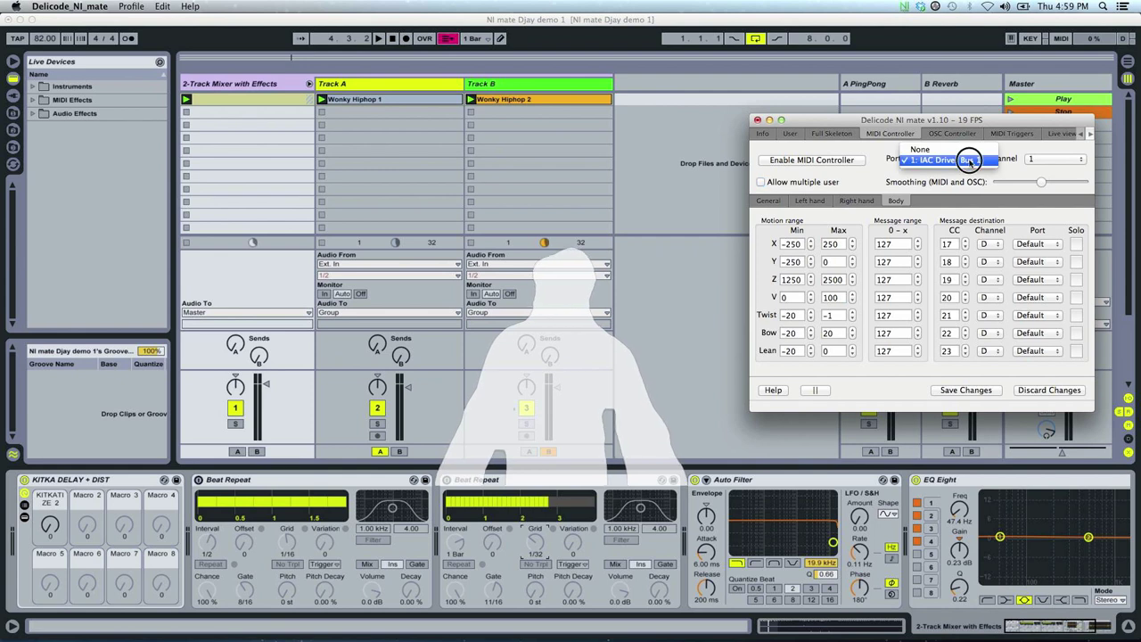
{"action": "left_click", "coordinate": [969, 160]}
{"action": "left_click", "coordinate": [1054, 159]}
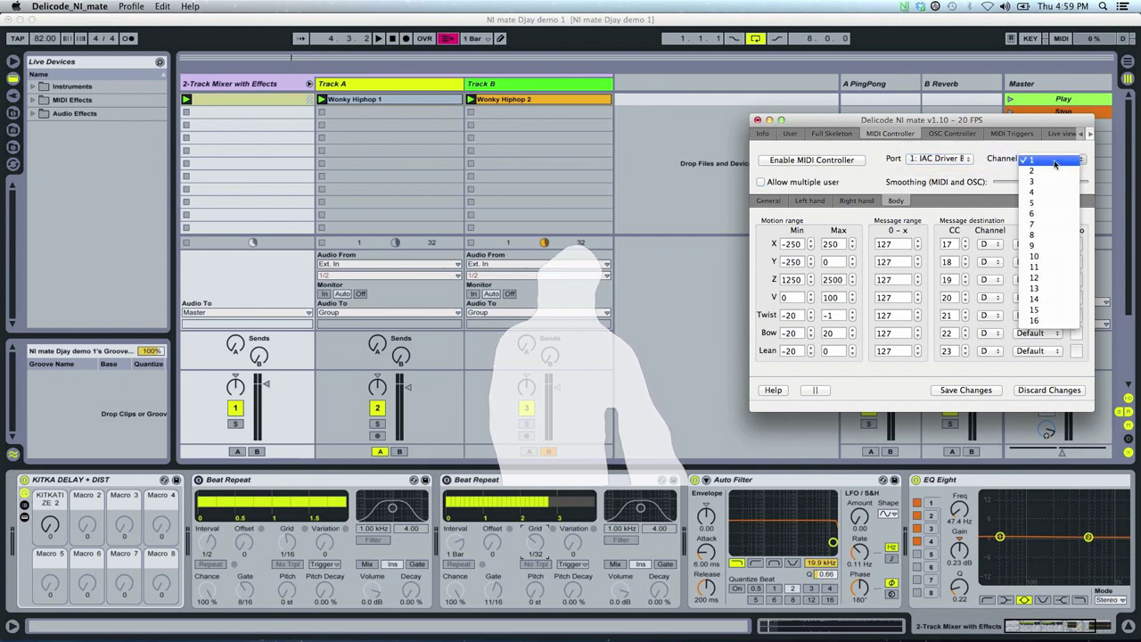
{"action": "left_click", "coordinate": [1054, 162]}
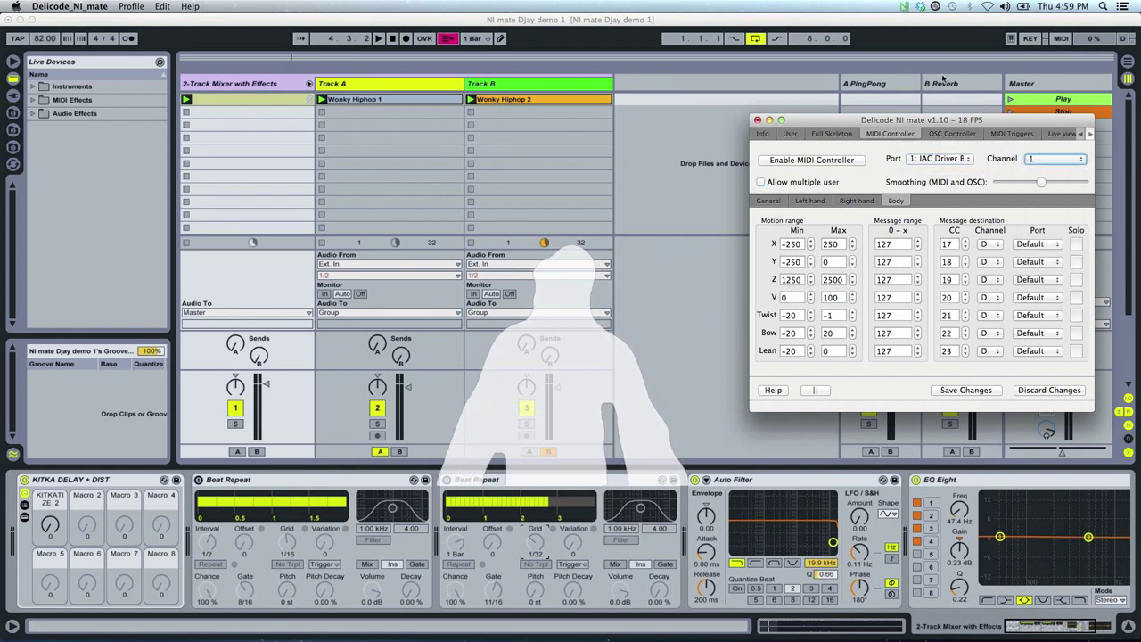
Check the IAC Driver in Audio MIDI Setup, launched via Spotlight search 'MIDI', then quit it
{"action": "left_click", "coordinate": [1102, 6]}
{"action": "type", "text": "MIDI"}
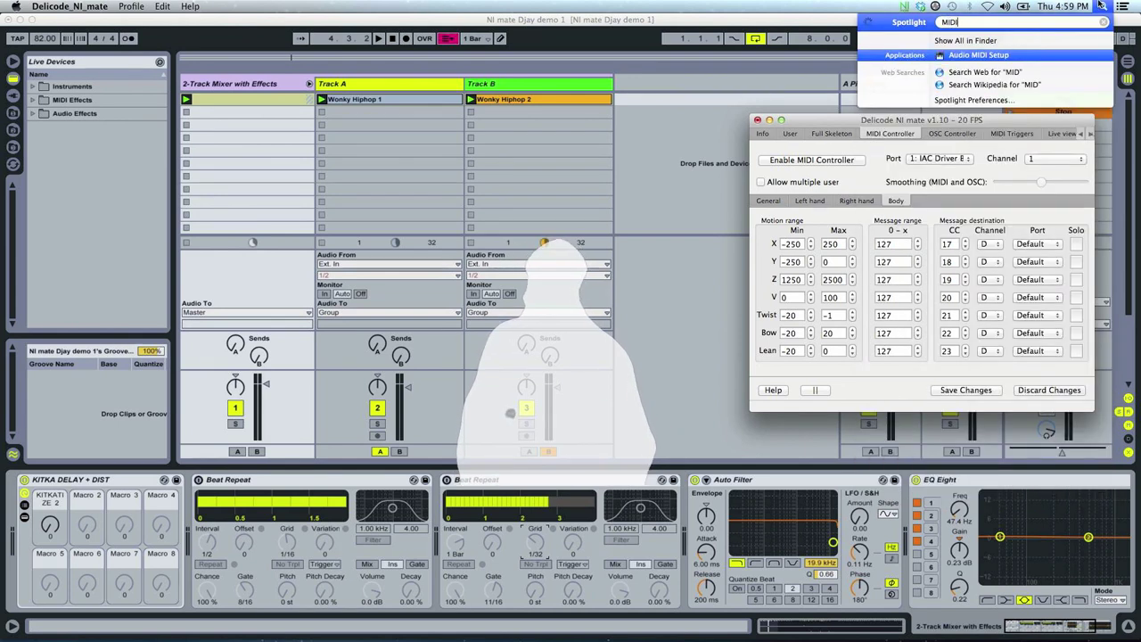
{"action": "key", "text": "Return"}
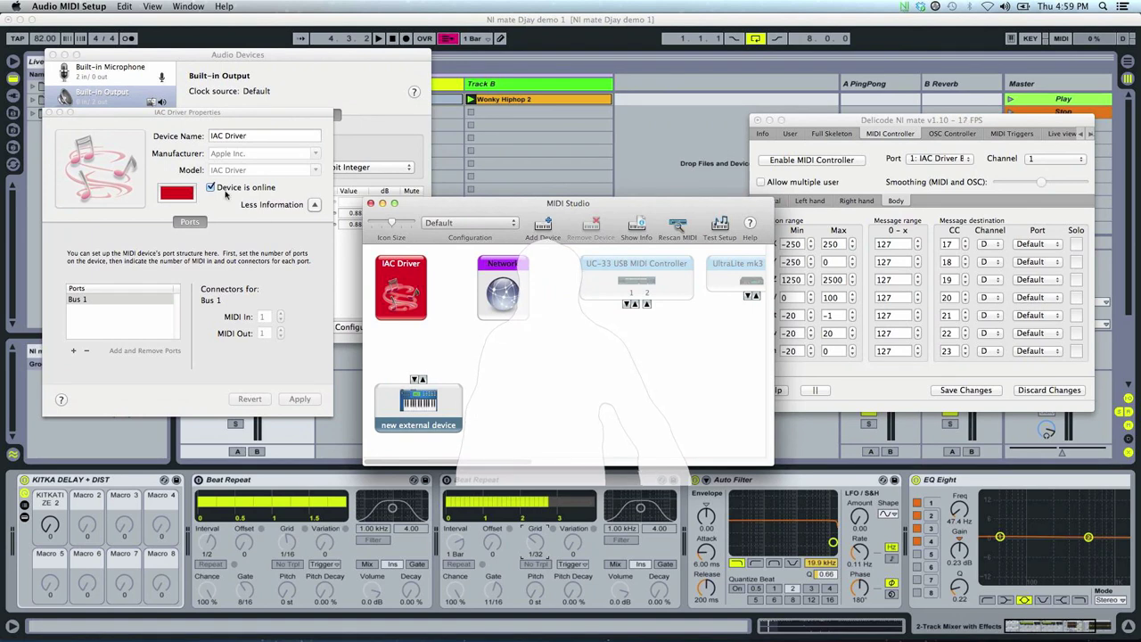
{"action": "key", "text": "super+q"}
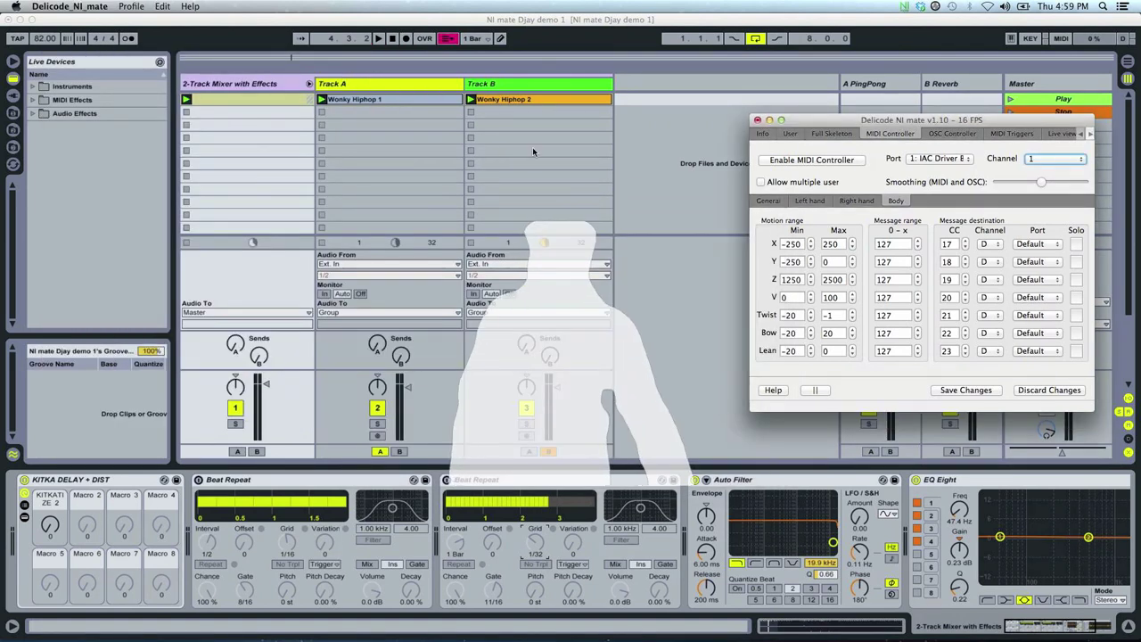
In Live's MIDI preferences, toggle Remote off and on for the IAC Driver (Bus 1) input
{"action": "left_click", "coordinate": [532, 147]}
{"action": "key", "text": "super+comma"}
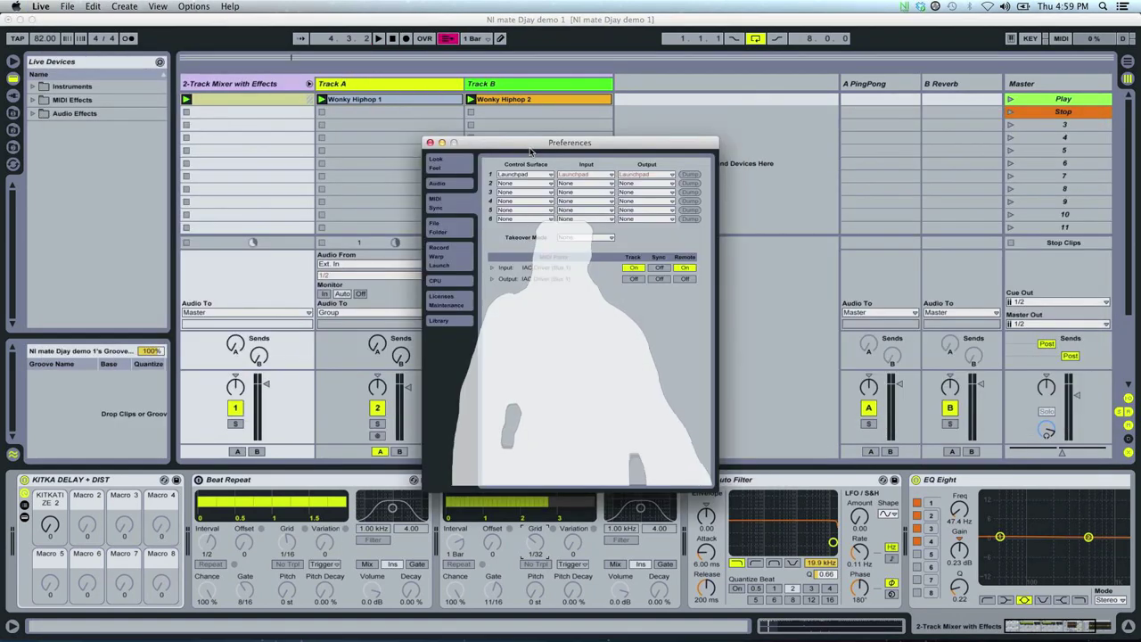
{"action": "left_click_drag", "start_coordinate": [531, 152], "coordinate": [340, 108]}
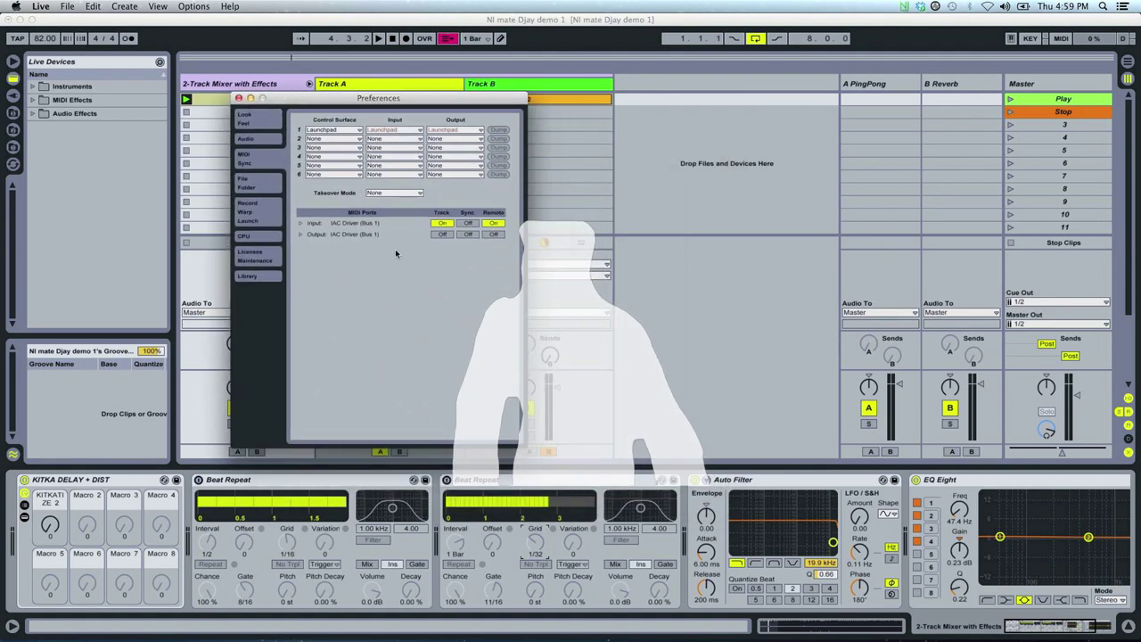
{"action": "left_click", "coordinate": [492, 224]}
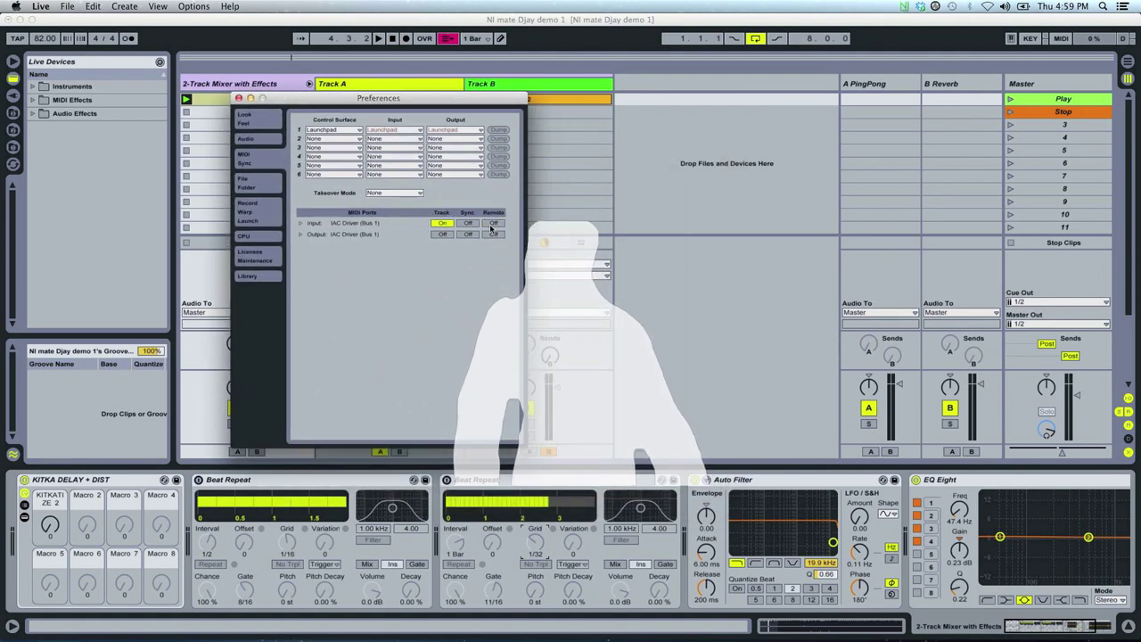
{"action": "left_click", "coordinate": [490, 226]}
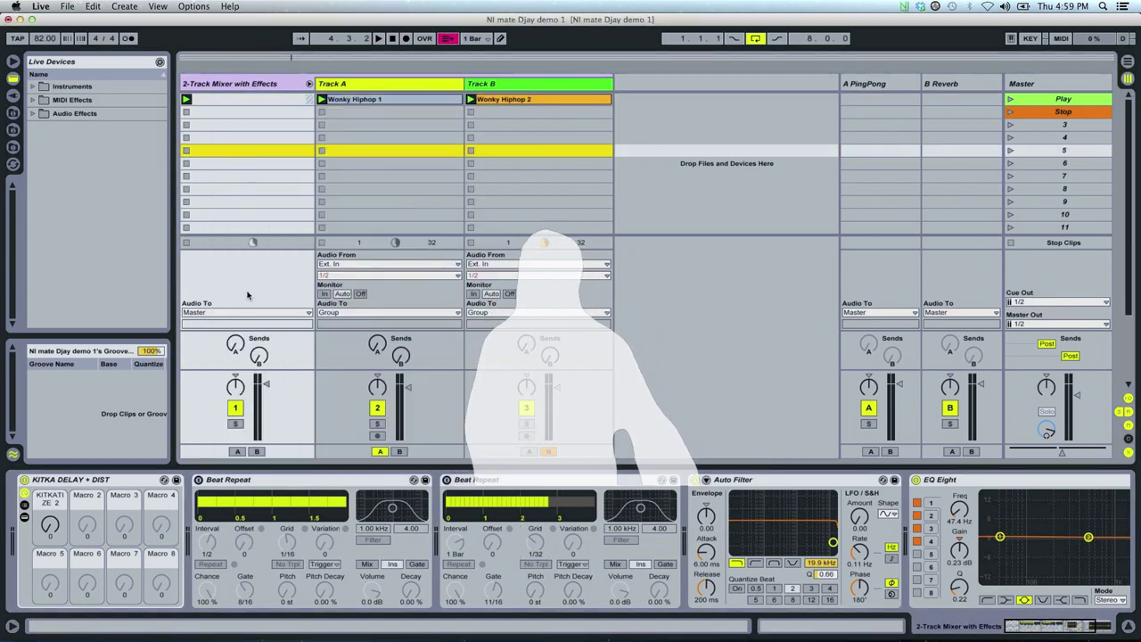
Play the Wonky Hiphop 1 clip and crossfade fully to B, then back near centre
{"action": "left_click", "coordinate": [398, 192]}
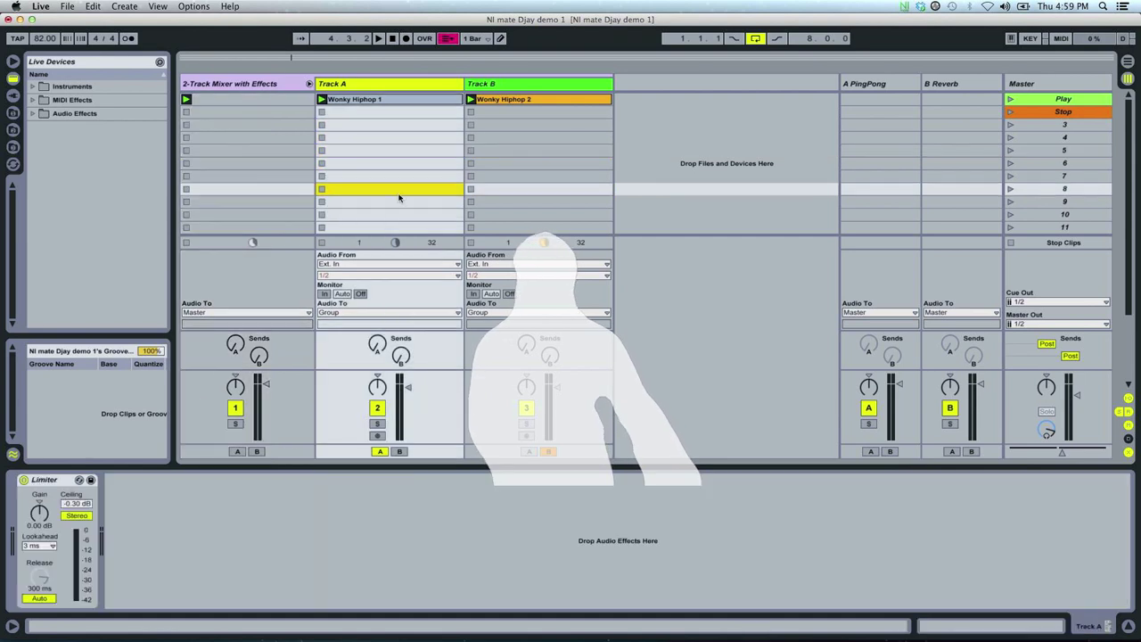
{"action": "left_click", "coordinate": [518, 175]}
{"action": "left_click", "coordinate": [377, 140]}
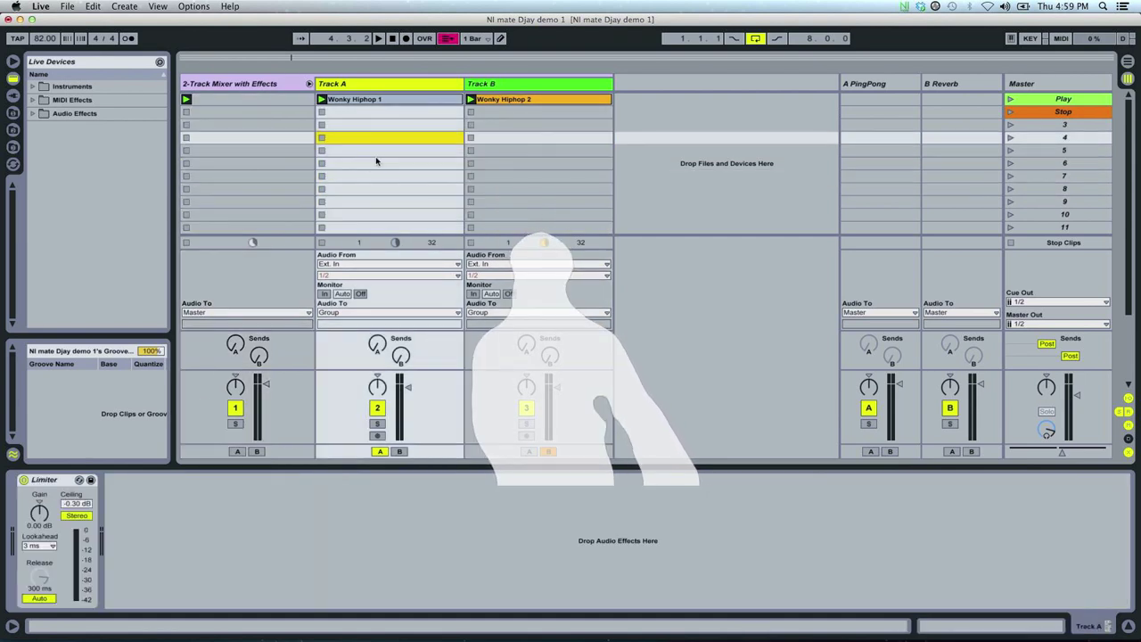
{"action": "left_click", "coordinate": [408, 99]}
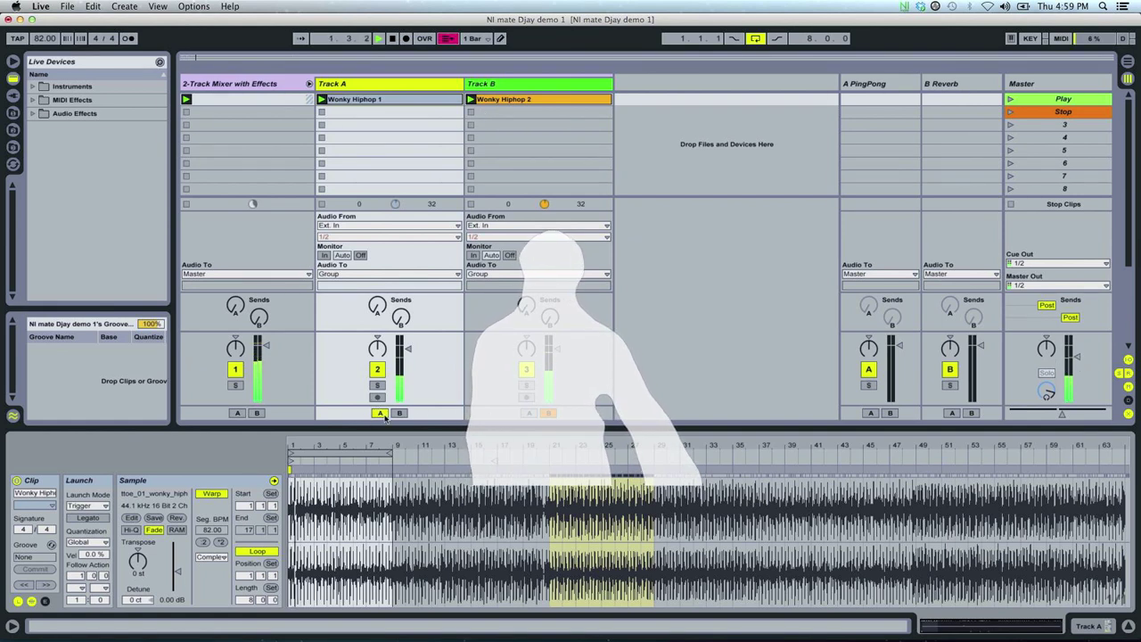
{"action": "left_click_drag", "start_coordinate": [1062, 413], "coordinate": [1104, 414]}
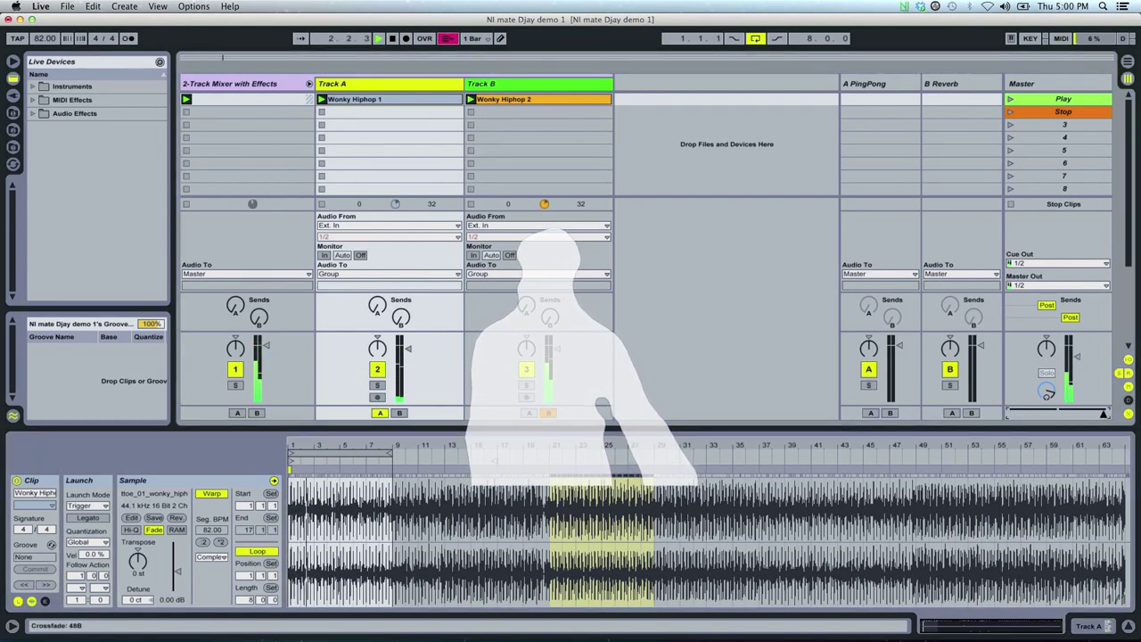
{"action": "left_click_drag", "start_coordinate": [1103, 413], "coordinate": [1062, 415]}
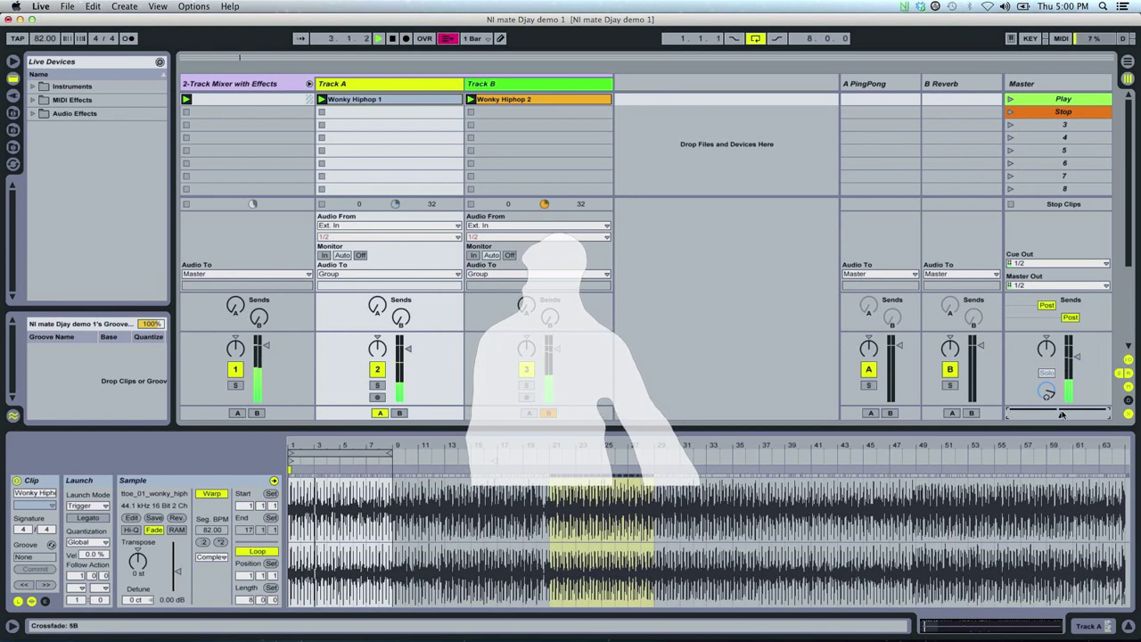
Select the A PingPong, B Reverb and Master tracks, show the 2-Track Mixer with Effects chain, and stop playback
{"action": "left_click", "coordinate": [866, 83]}
{"action": "left_click", "coordinate": [935, 84]}
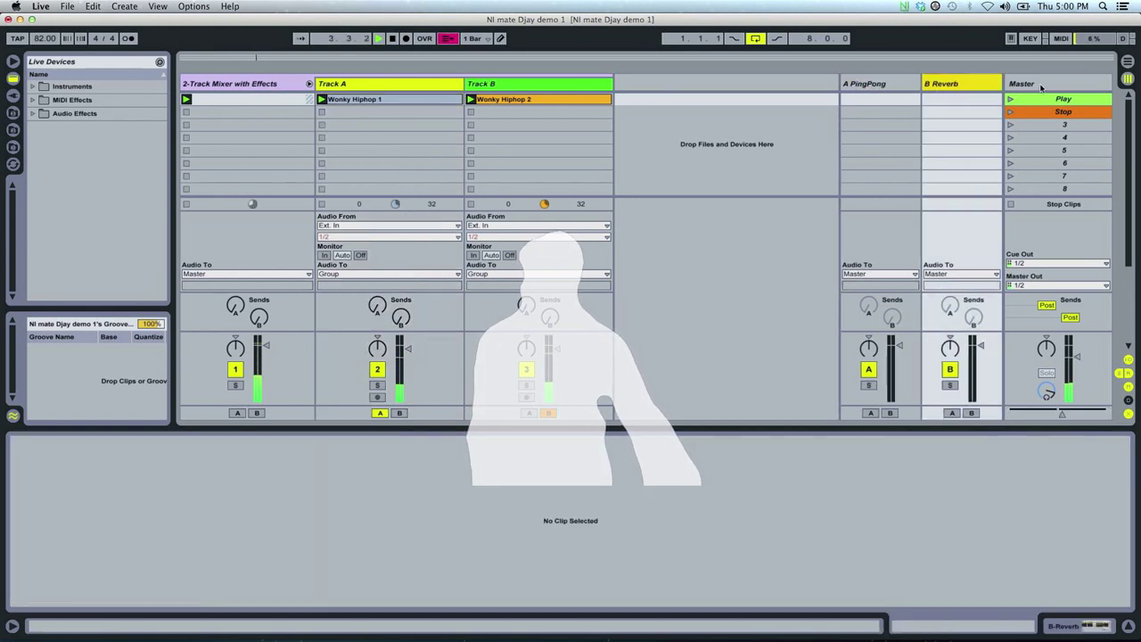
{"action": "left_click", "coordinate": [1020, 84]}
{"action": "left_click", "coordinate": [268, 84]}
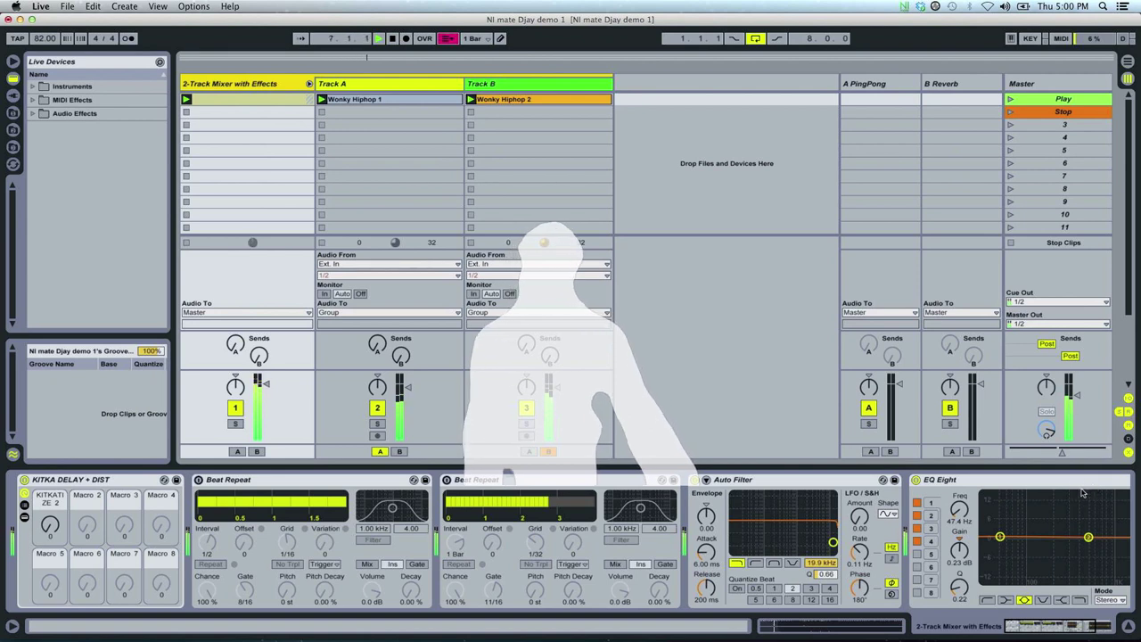
{"action": "key", "text": "space"}
Select Live's Auto Filter, then enable NI mate's MIDI controller output with Body Z soloed
{"action": "left_click", "coordinate": [833, 482]}
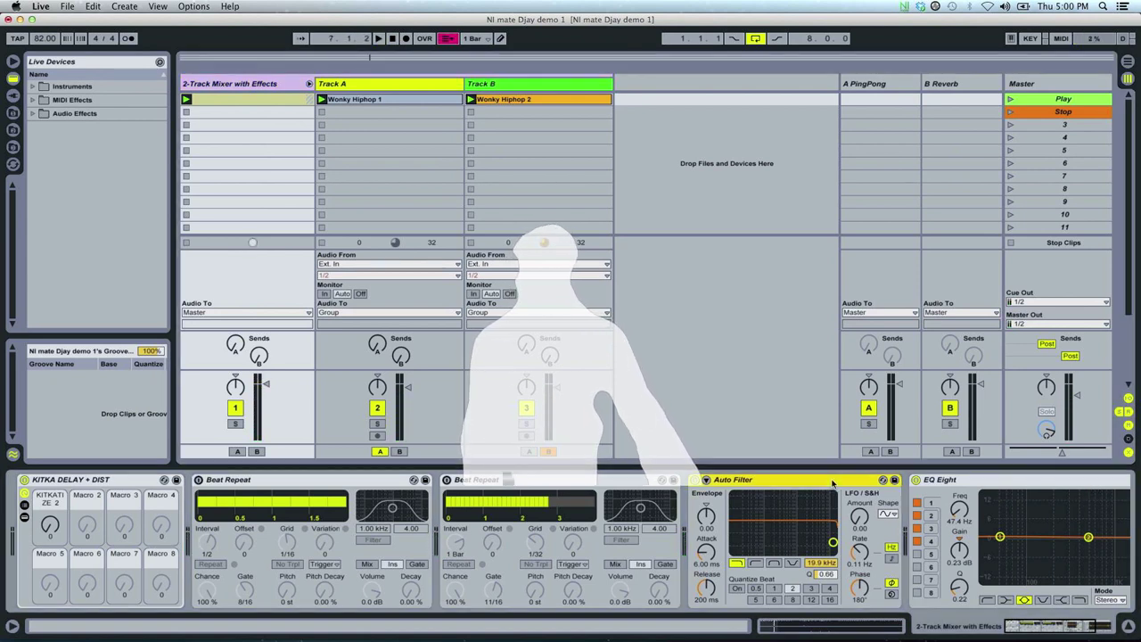
{"action": "key", "text": "super+Tab"}
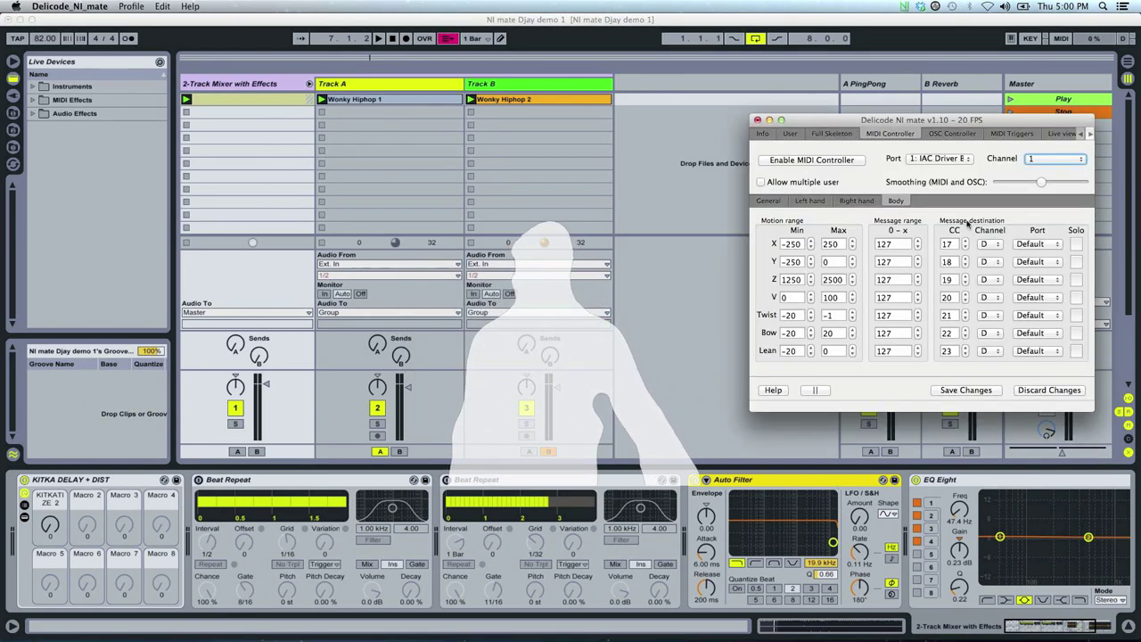
{"action": "left_click", "coordinate": [835, 163]}
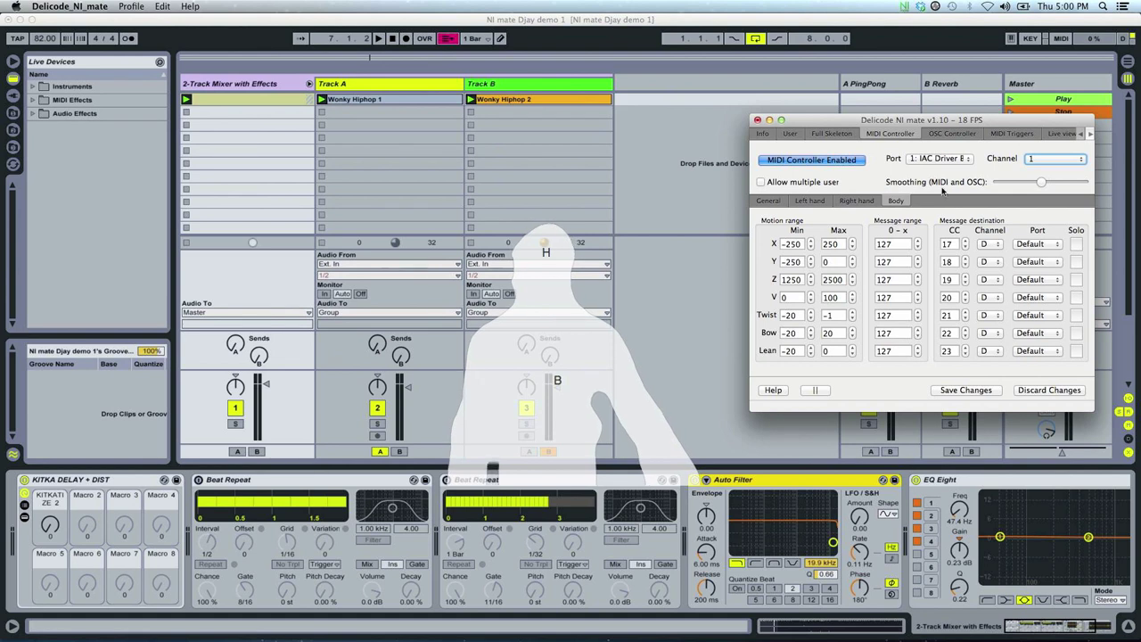
{"action": "left_click", "coordinate": [1075, 280]}
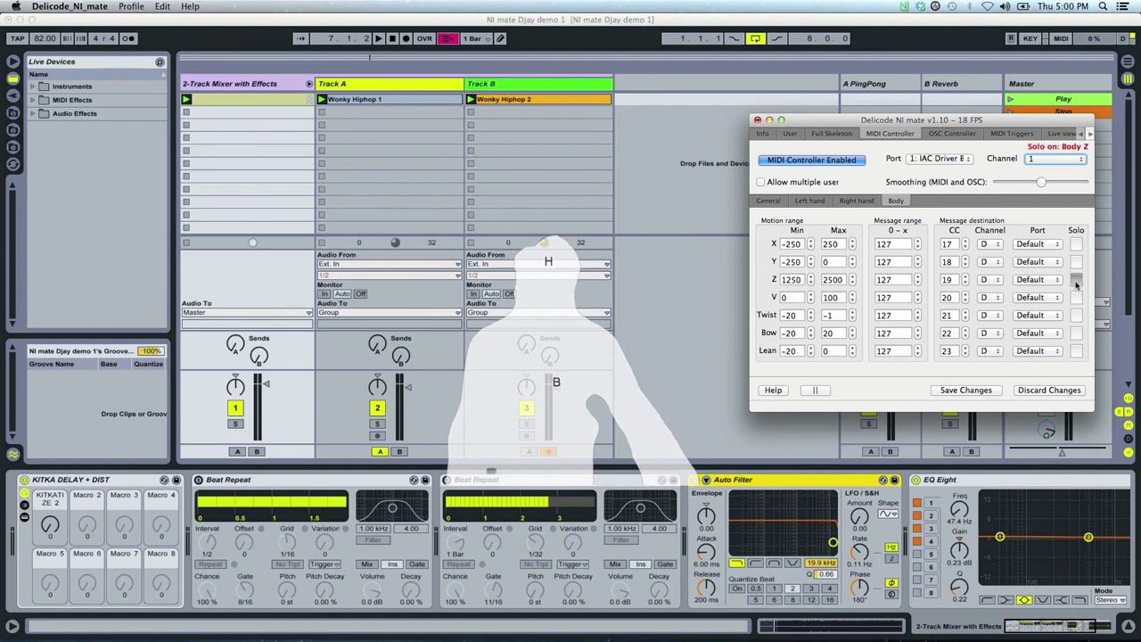
In MIDI Map mode, map Auto Filter Frequency to NI mate's CC 19, then pause NI mate's output
{"action": "left_click", "coordinate": [842, 482]}
{"action": "key", "text": "super+m"}
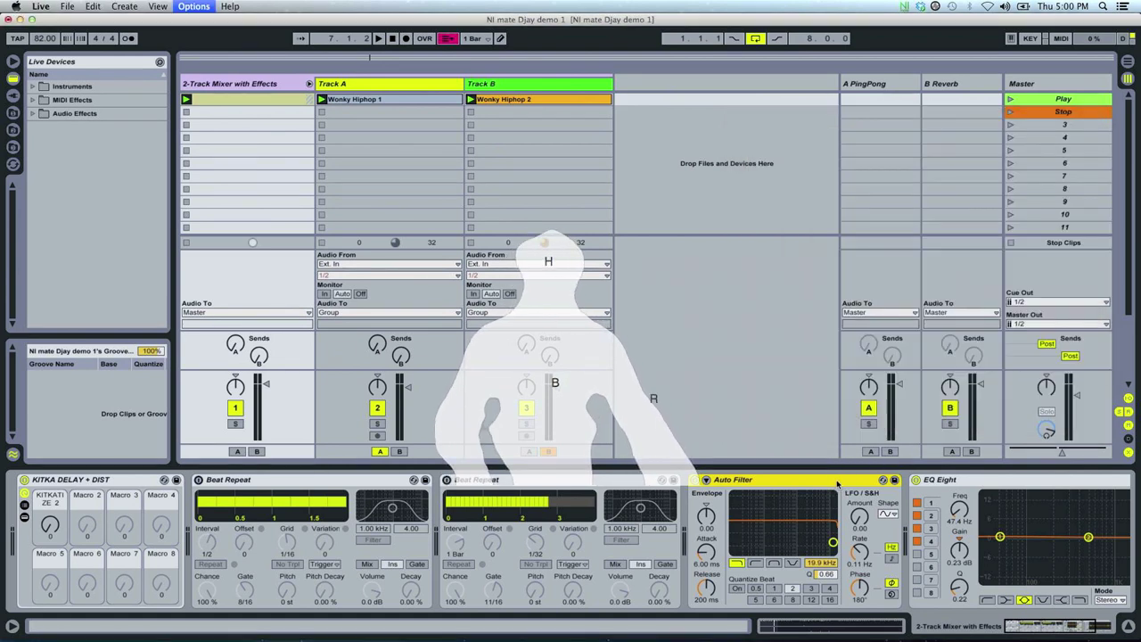
{"action": "left_click", "coordinate": [814, 564]}
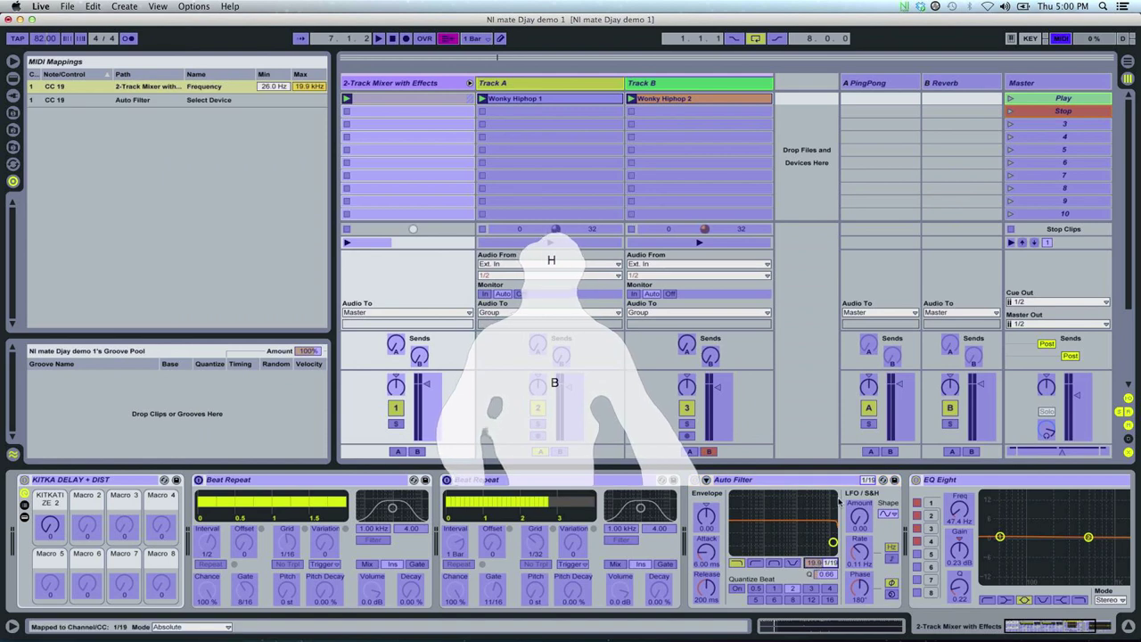
{"action": "key", "text": "super+Tab"}
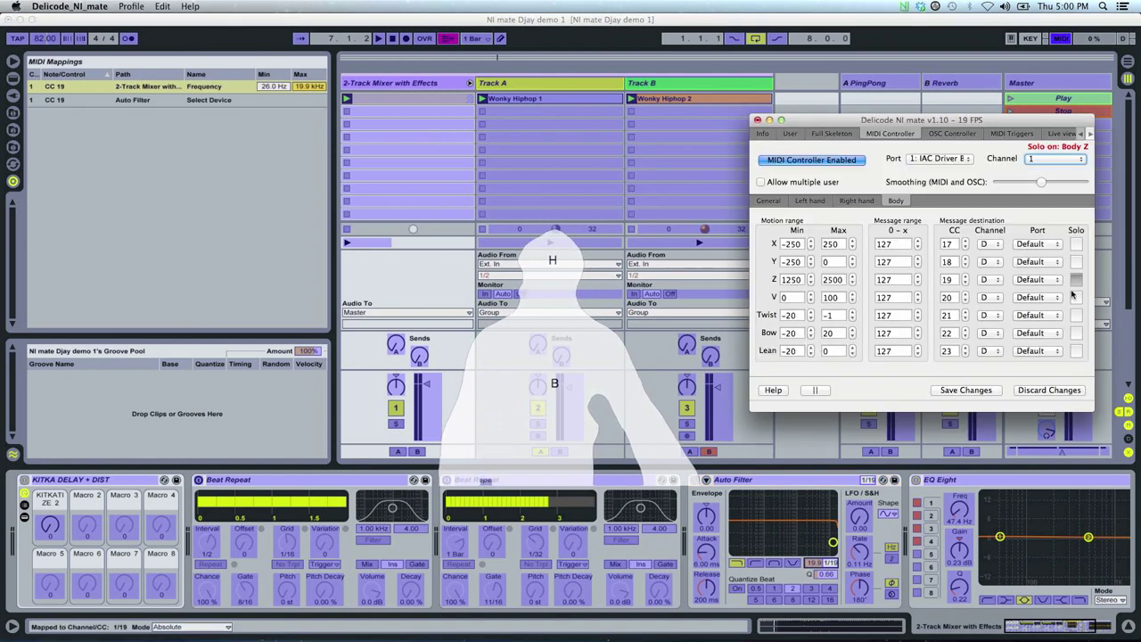
{"action": "left_click", "coordinate": [818, 159]}
{"action": "left_click", "coordinate": [817, 161]}
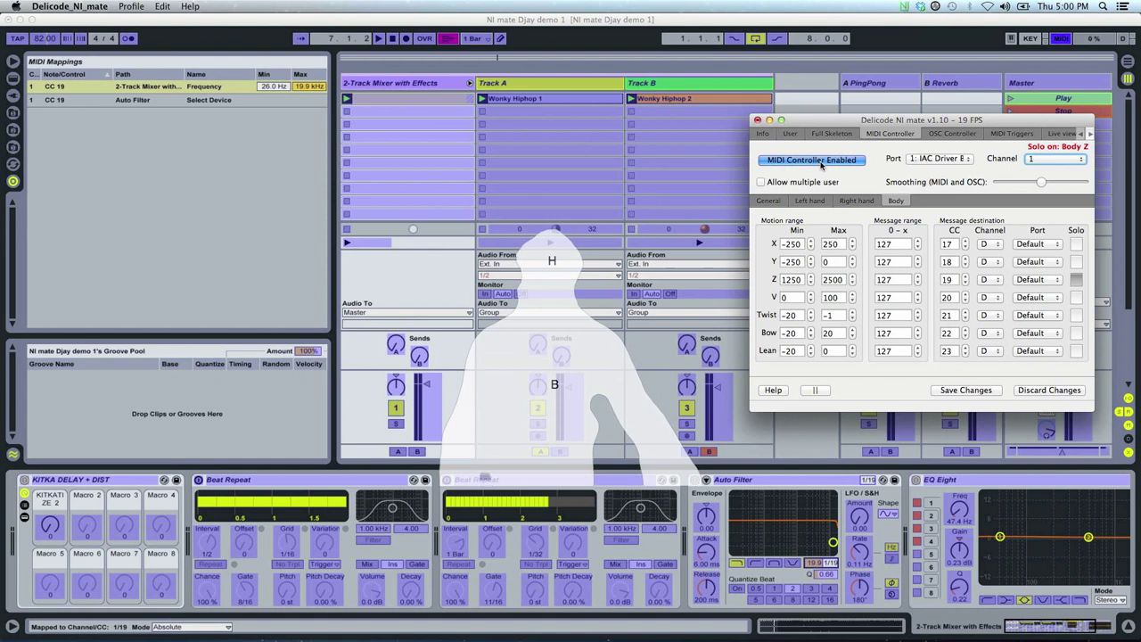
{"action": "left_click", "coordinate": [812, 160]}
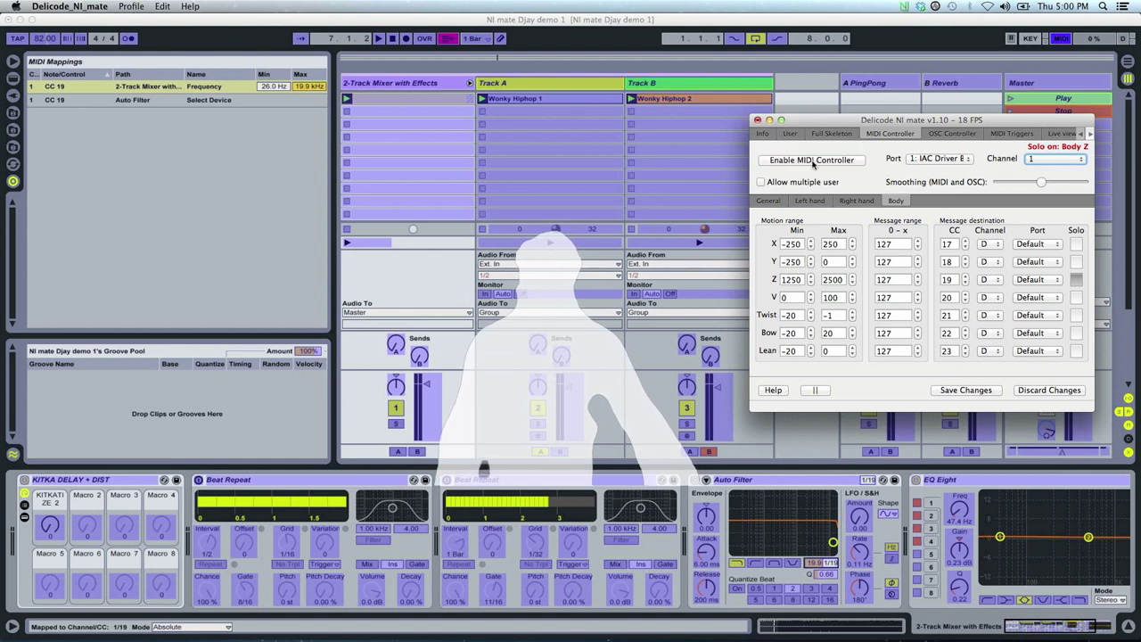
Delete the stray Select Device mapping, re-enable NI mate's MIDI output and exit MIDI Map mode
{"action": "left_click", "coordinate": [830, 479]}
{"action": "key", "text": "Delete"}
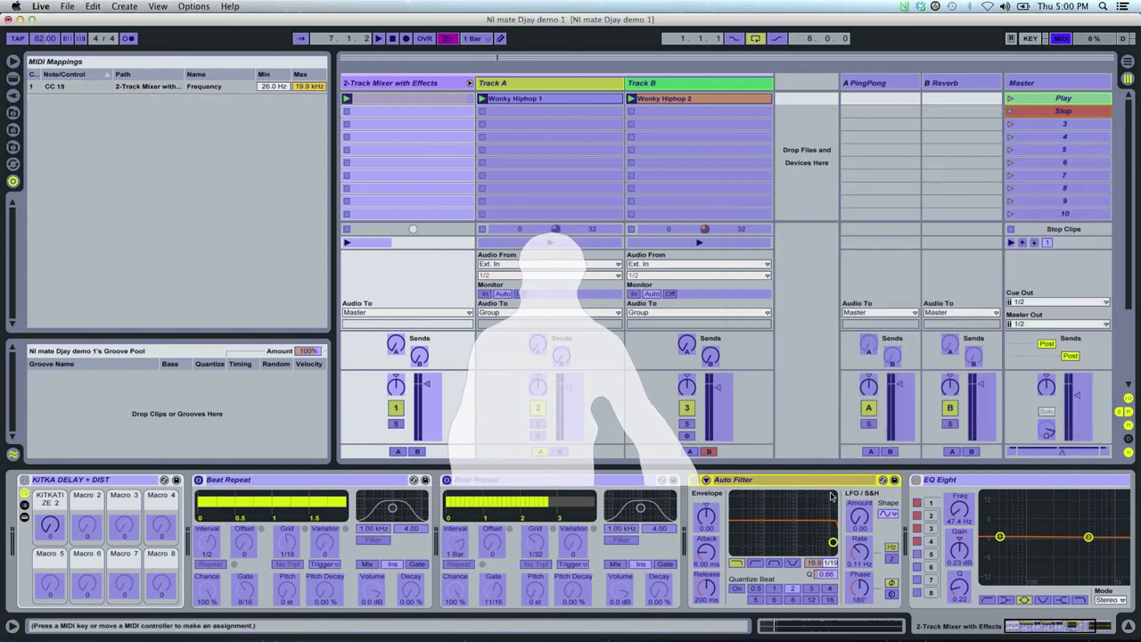
{"action": "left_click", "coordinate": [827, 564]}
{"action": "key", "text": "super+Tab"}
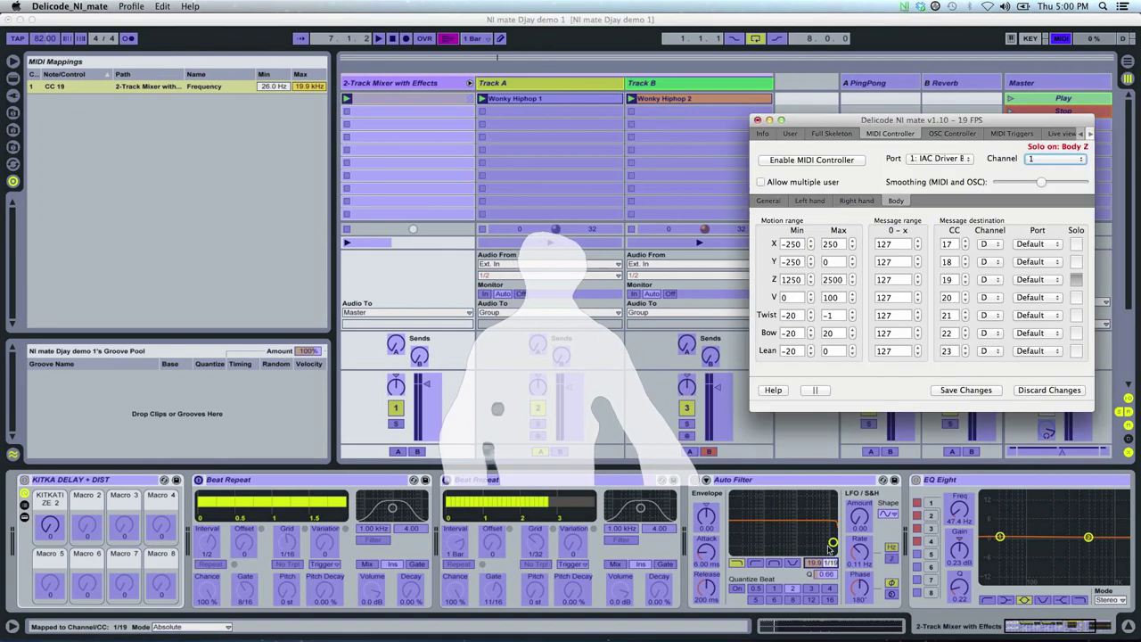
{"action": "left_click", "coordinate": [814, 161]}
{"action": "key", "text": "super+Tab"}
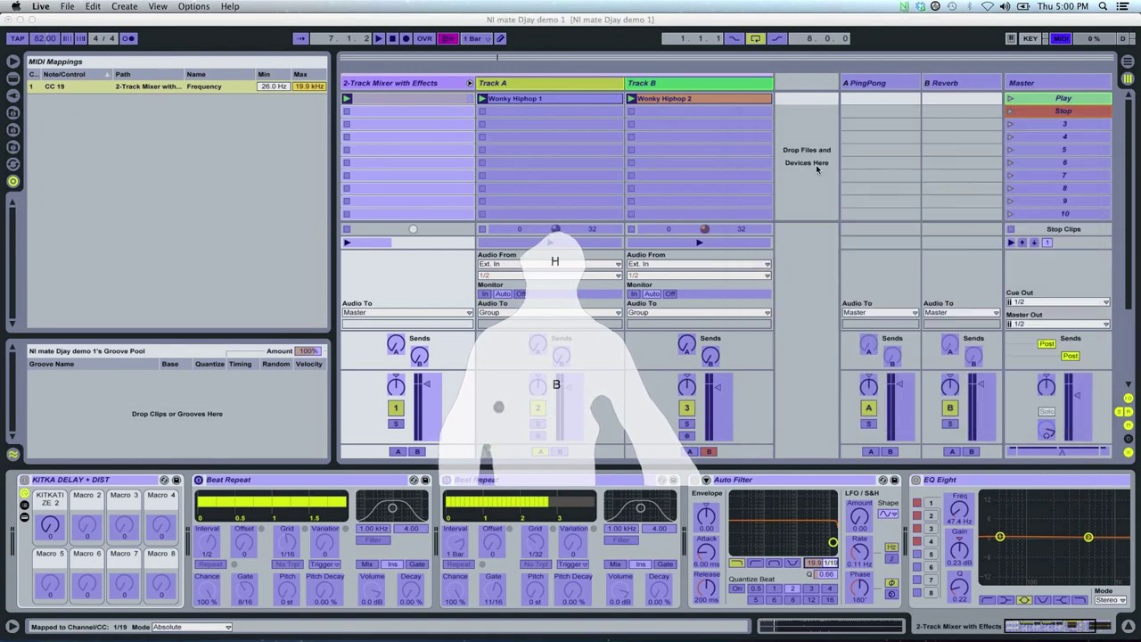
{"action": "key", "text": "super+m"}
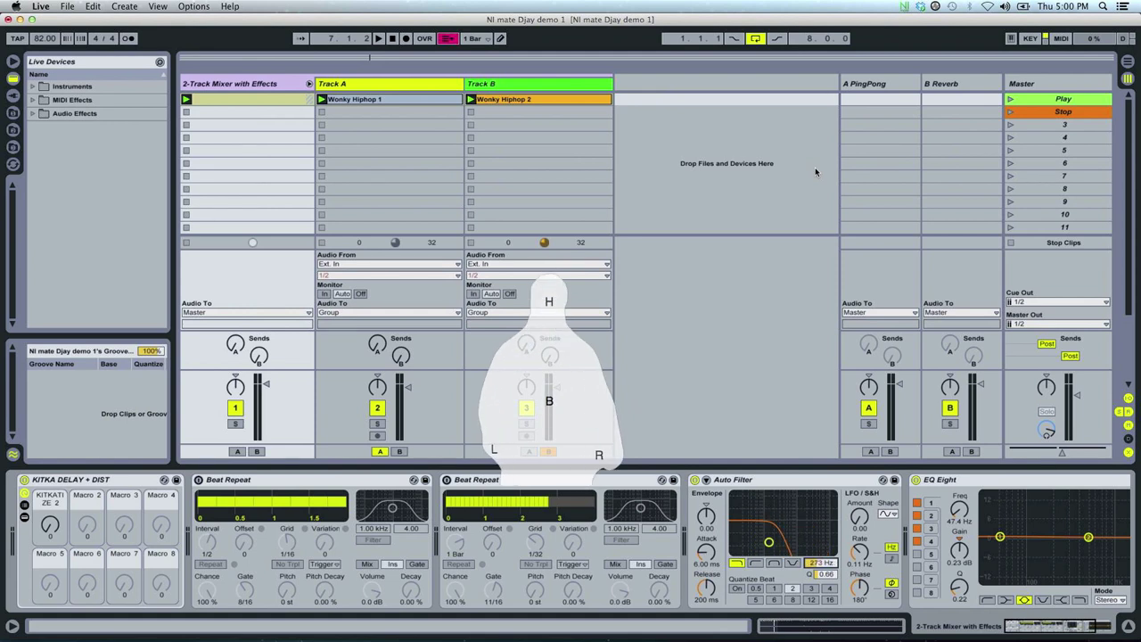
Invert the CC 19 Frequency mapping to run 19.9 kHz to 26.0 Hz and start playback
{"action": "key", "text": "super+m"}
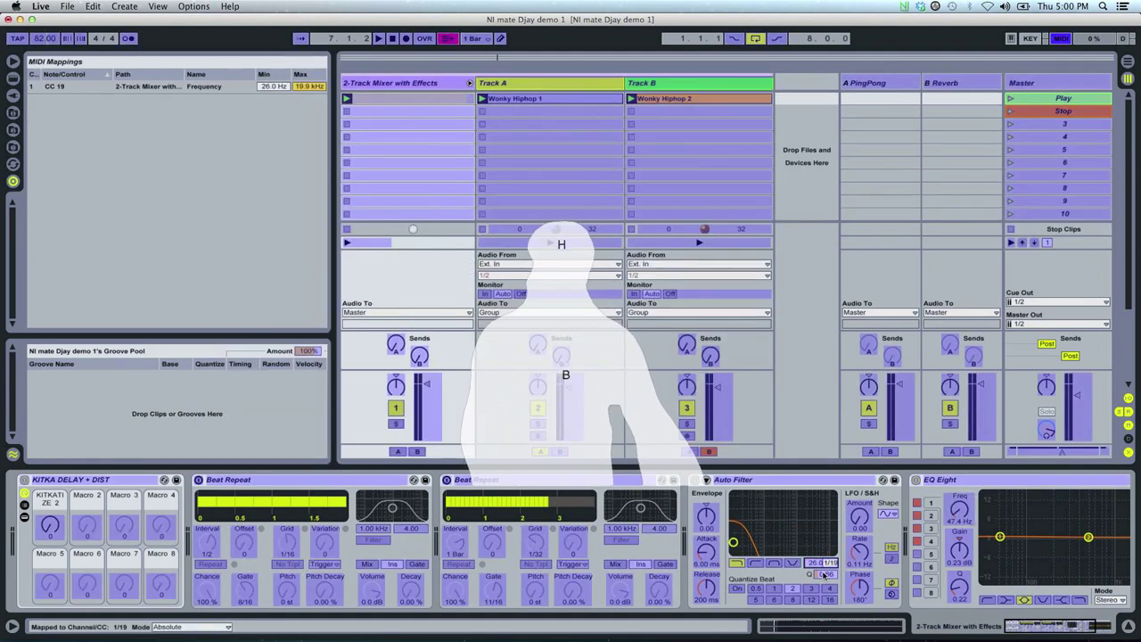
{"action": "right_click", "coordinate": [200, 86]}
{"action": "left_click", "coordinate": [210, 93]}
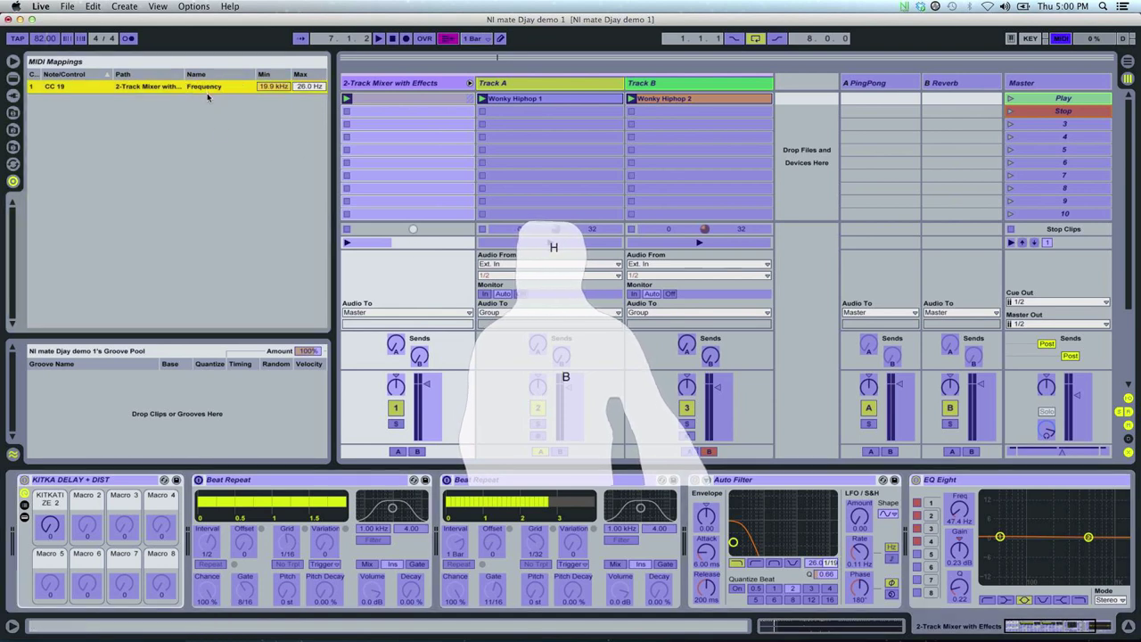
{"action": "key", "text": "super+m"}
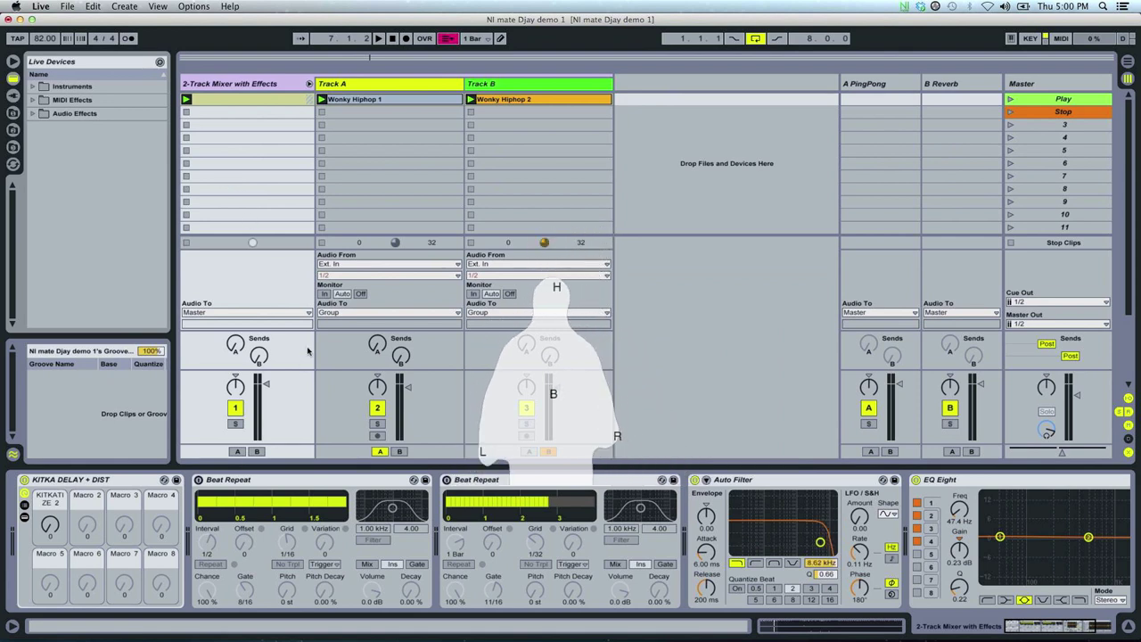
{"action": "key", "text": "space"}
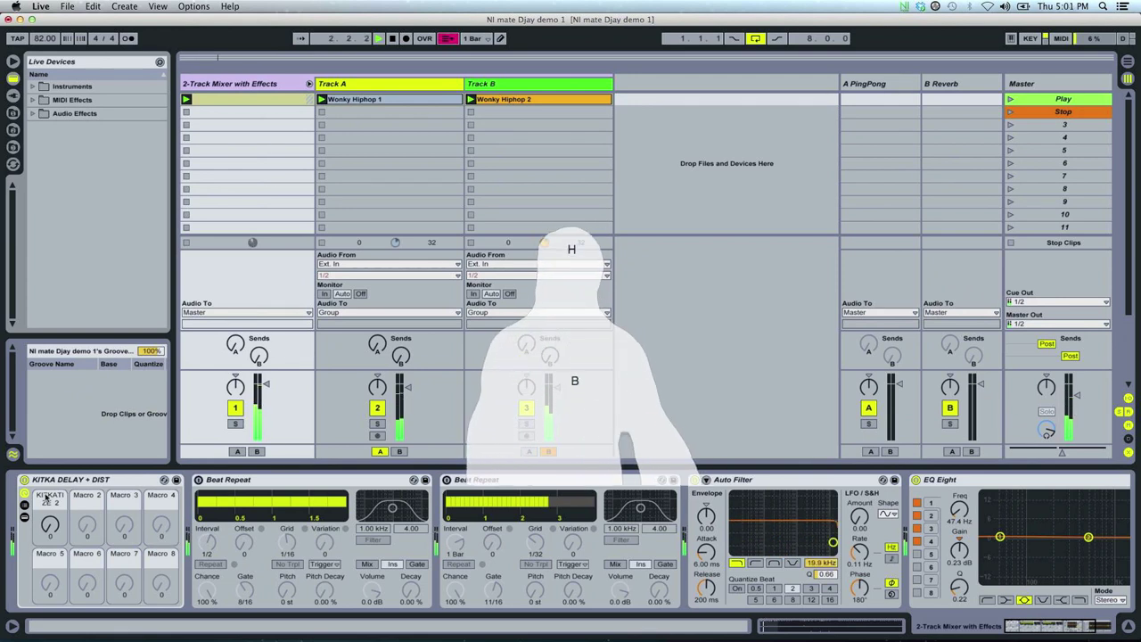
{"action": "key", "text": "super+Tab"}
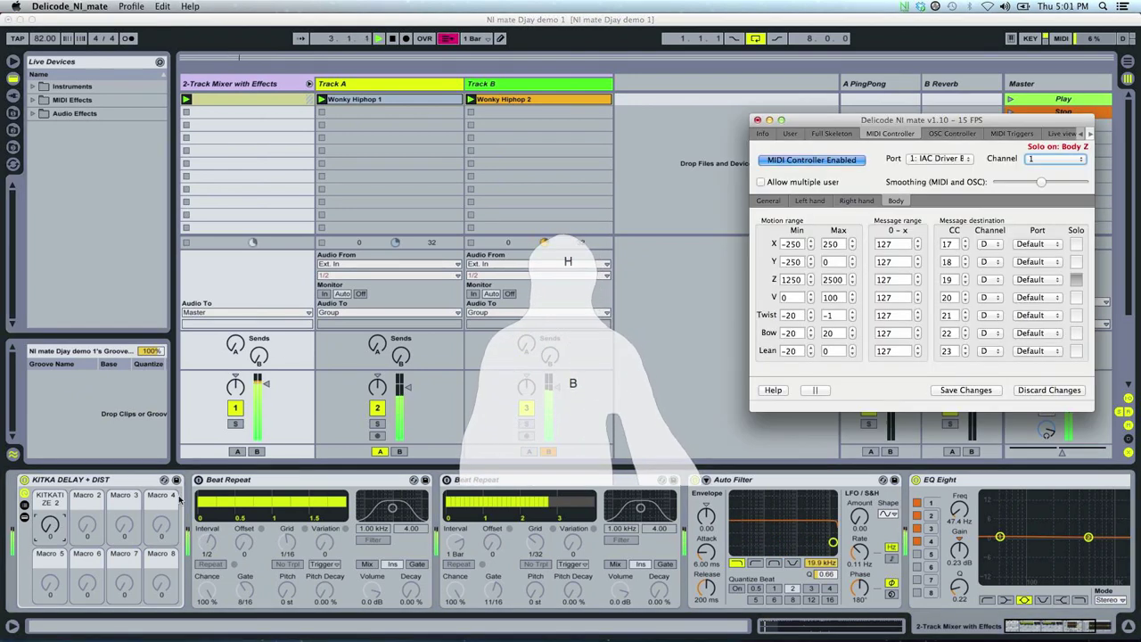
Solo NI mate's right hand Z and map its CC 12 to the KITKATIZE 2 macro
{"action": "left_click", "coordinate": [858, 201]}
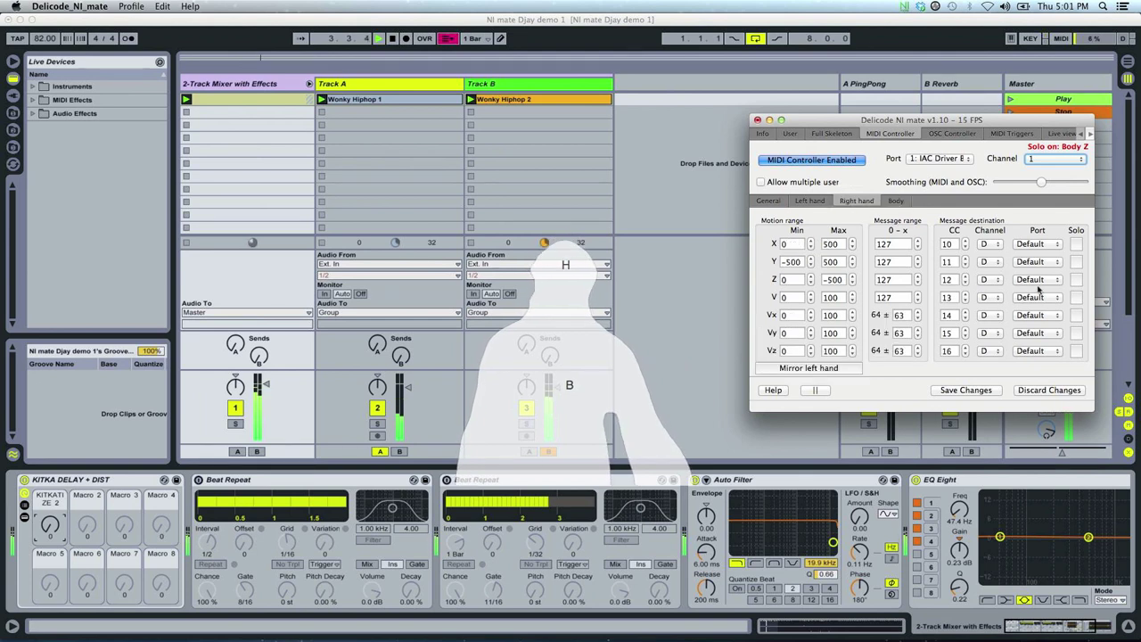
{"action": "left_click", "coordinate": [1076, 280]}
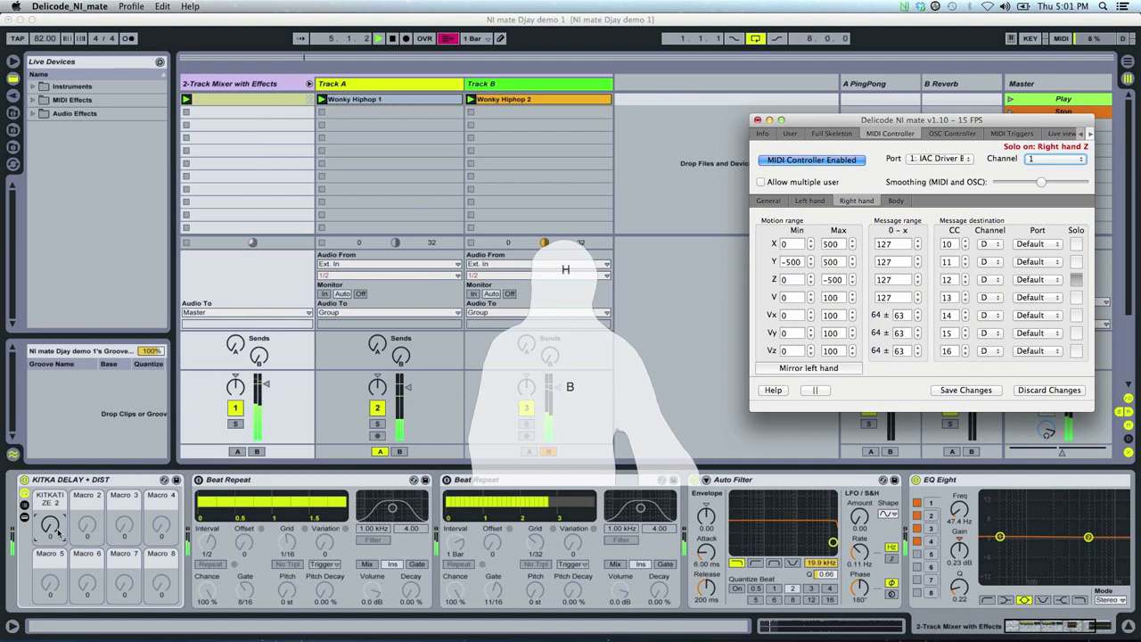
{"action": "left_click", "coordinate": [100, 505]}
{"action": "key", "text": "super+m"}
{"action": "left_click", "coordinate": [51, 526]}
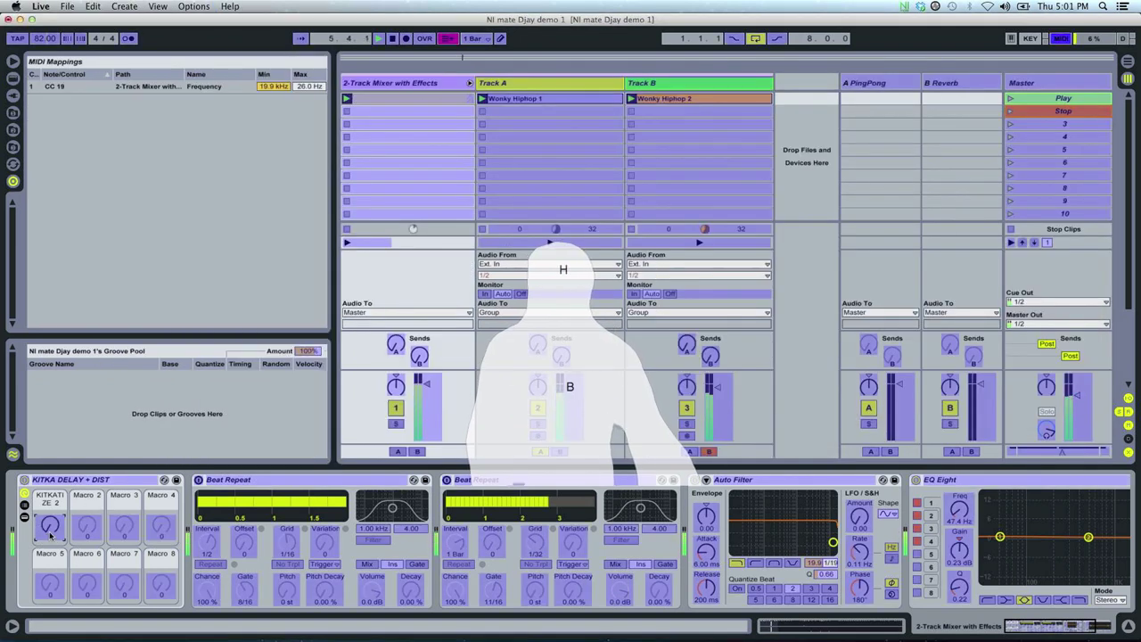
{"action": "key", "text": "super+m"}
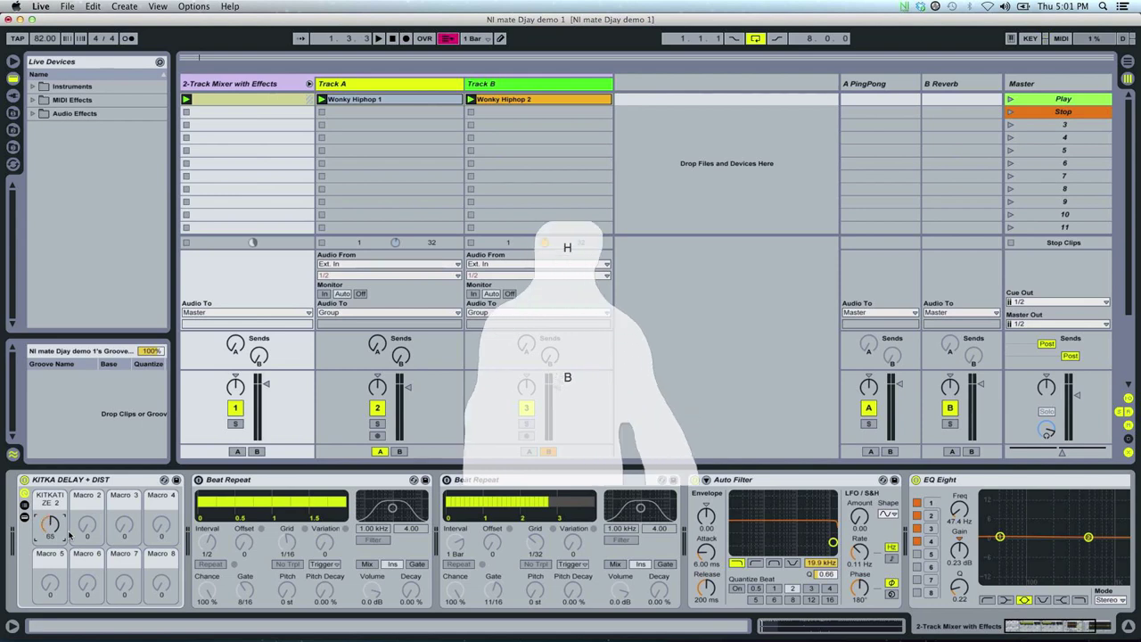
In NI mate, unsolo the right hand's Z output and disable continuous MIDI Controller output
{"action": "key", "text": "super+Tab"}
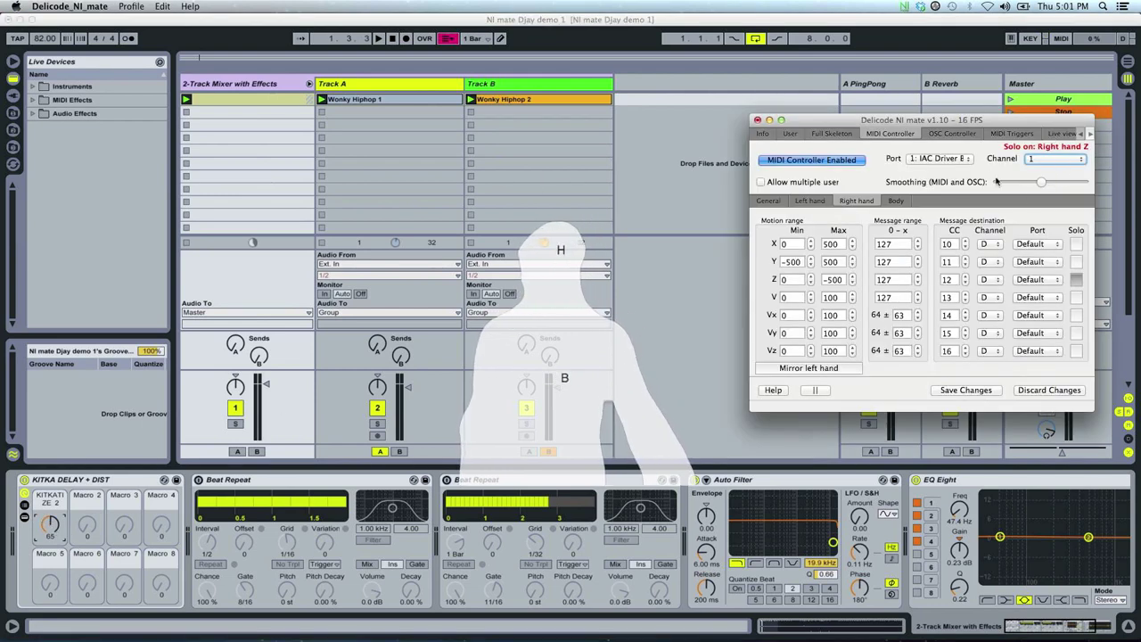
{"action": "left_click", "coordinate": [1077, 279]}
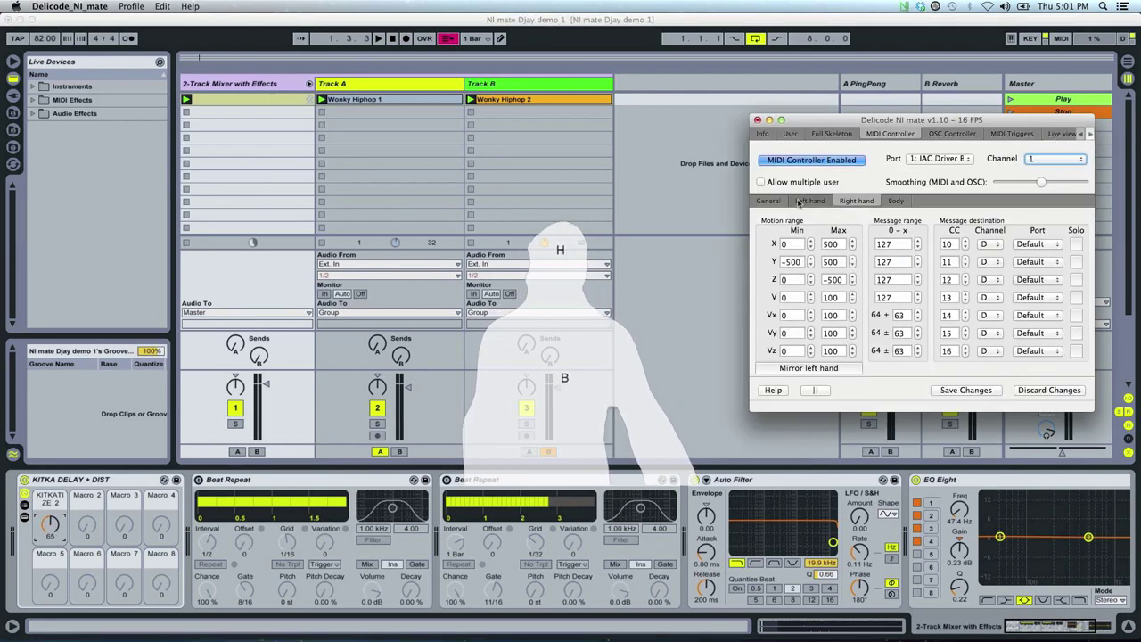
{"action": "left_click", "coordinate": [827, 162]}
Enable MIDI Triggers for the Layer 1 circle and reduce its trigger count from 5 to 3
{"action": "left_click", "coordinate": [1010, 133]}
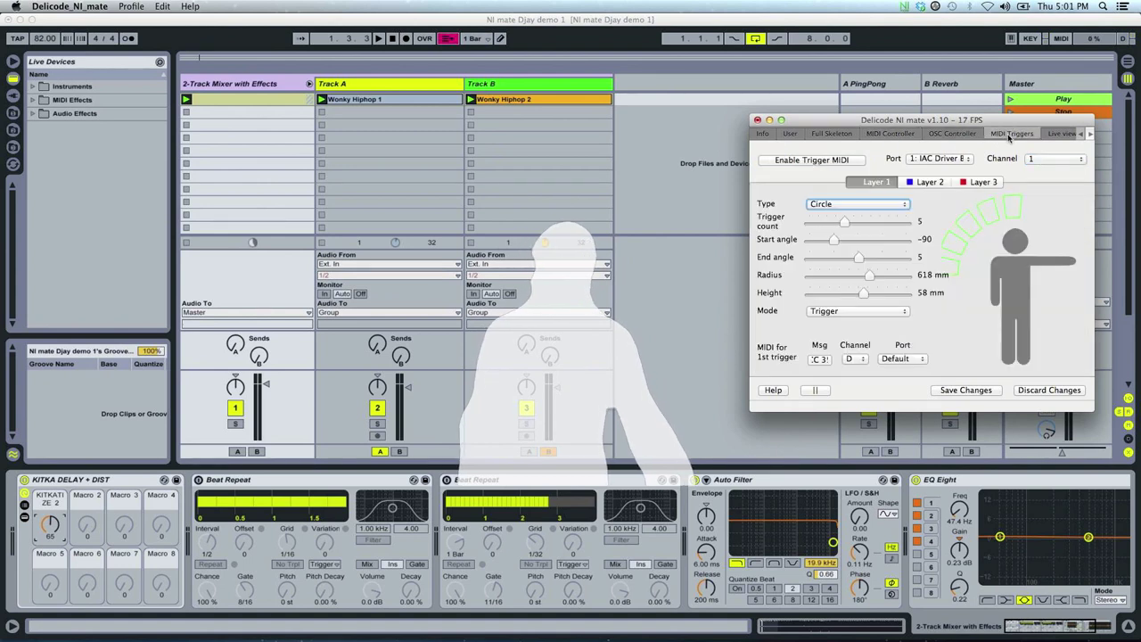
{"action": "left_click", "coordinate": [835, 160]}
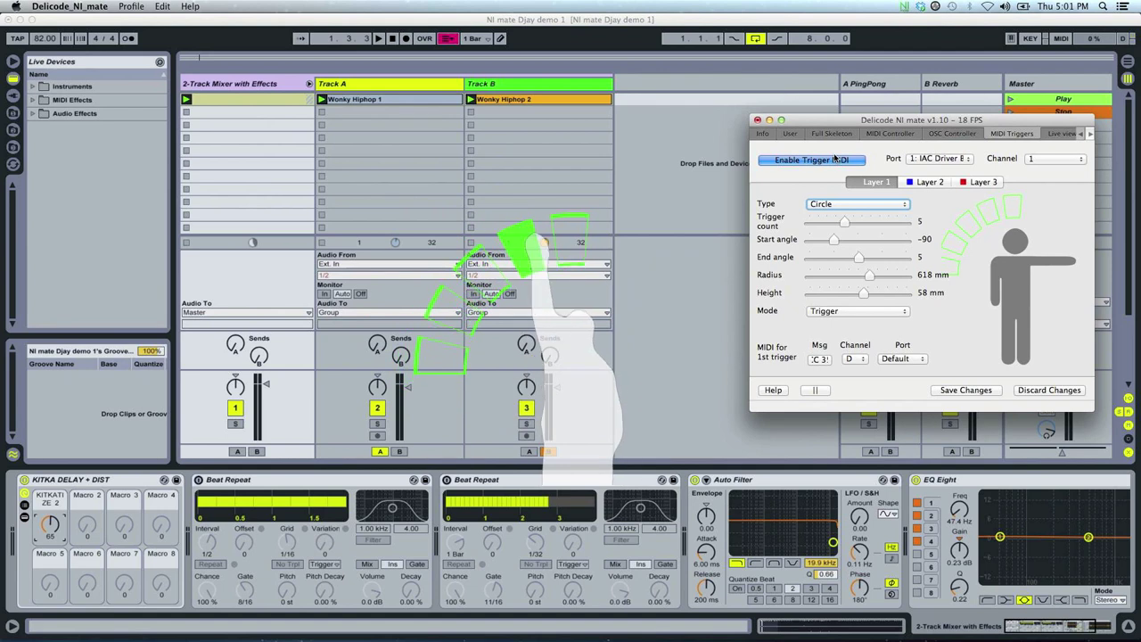
{"action": "left_click", "coordinate": [843, 220]}
{"action": "left_click_drag", "start_coordinate": [842, 219], "coordinate": [825, 223]}
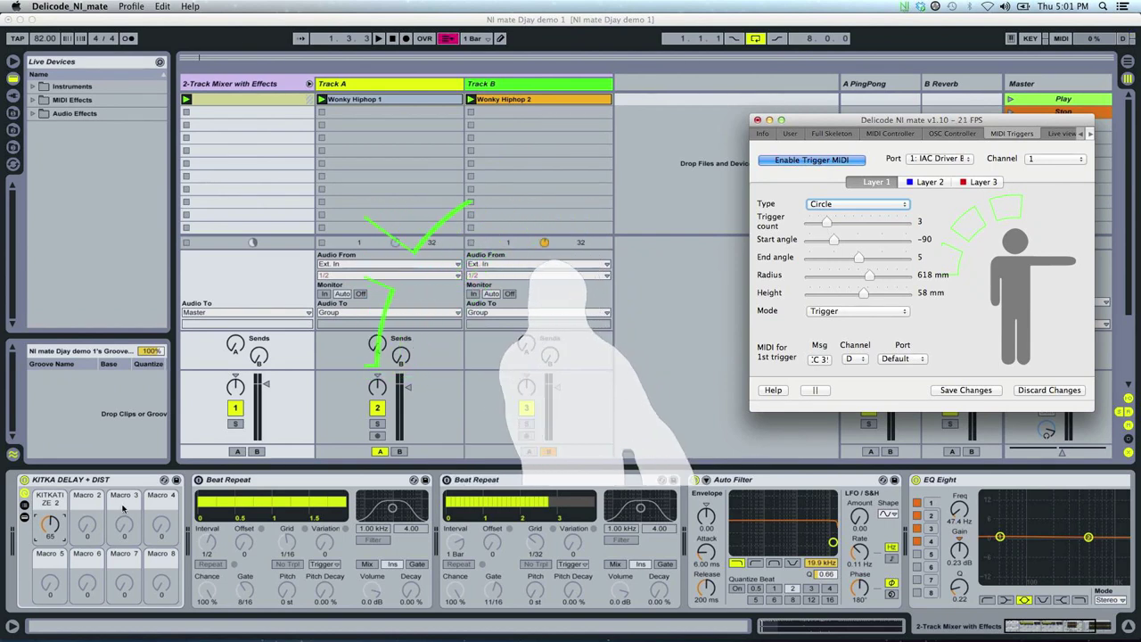
{"action": "left_click", "coordinate": [105, 464]}
Map the KITKA DELAY + DIST rack's on/off switch to NI mate trigger CC 35 in Toggle mode
{"action": "left_click", "coordinate": [75, 481]}
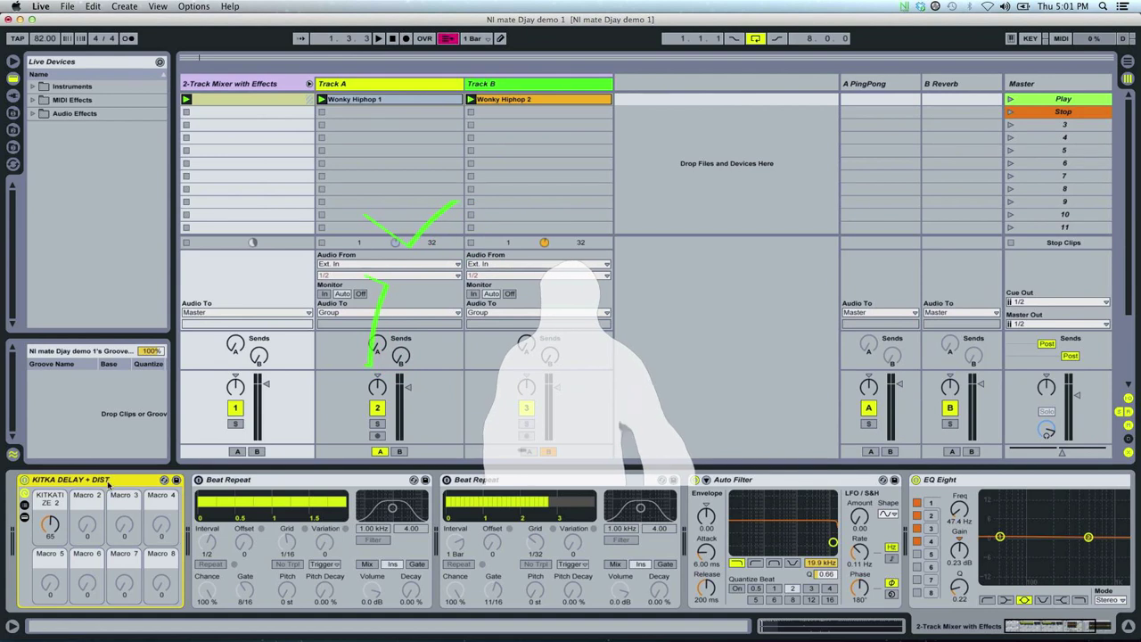
{"action": "key", "text": "super+m"}
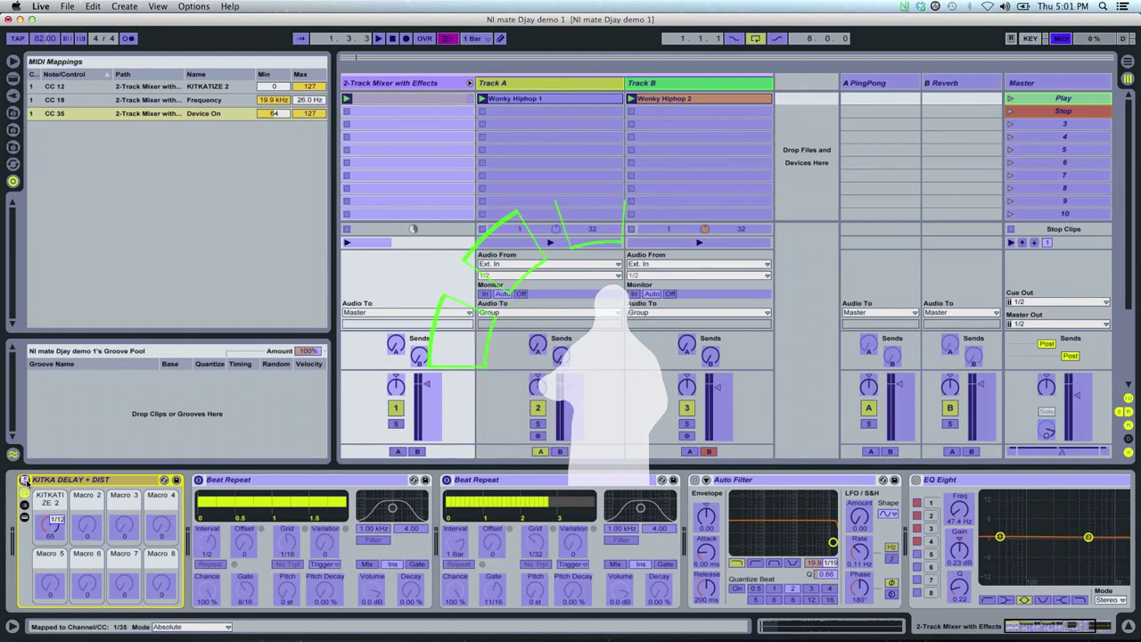
{"action": "key", "text": "super+Tab"}
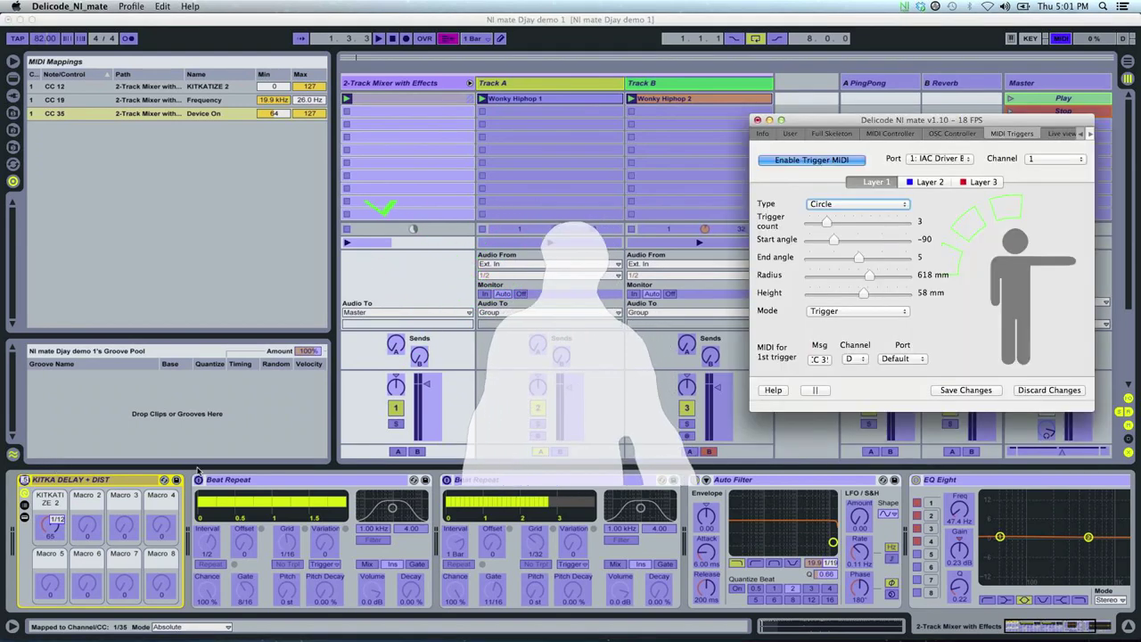
{"action": "left_click", "coordinate": [833, 312]}
{"action": "left_click", "coordinate": [834, 323]}
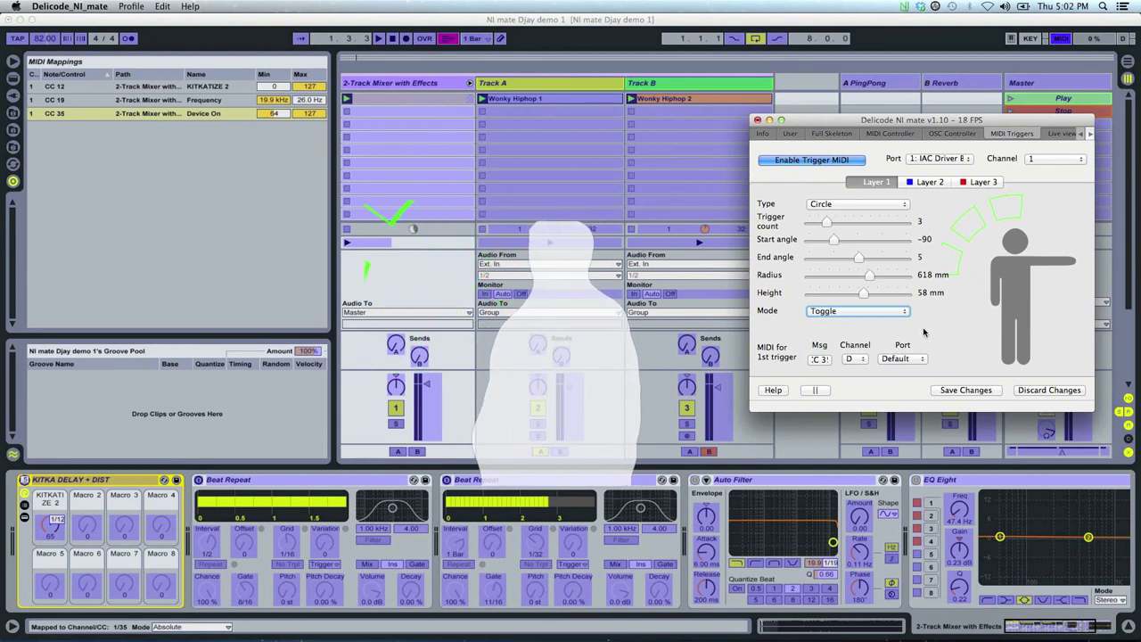
{"action": "left_click", "coordinate": [381, 464]}
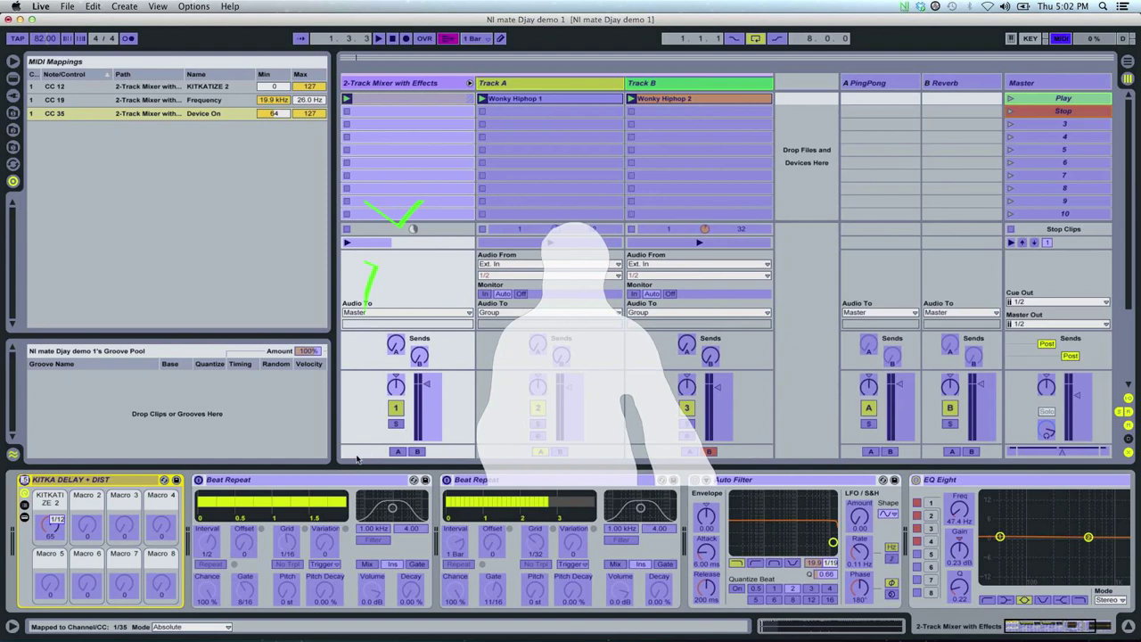
Map the A-PingPong and B-Reverb send levels to NI mate CC 36 and CC 37, then resume playback
{"action": "key", "text": "super+m"}
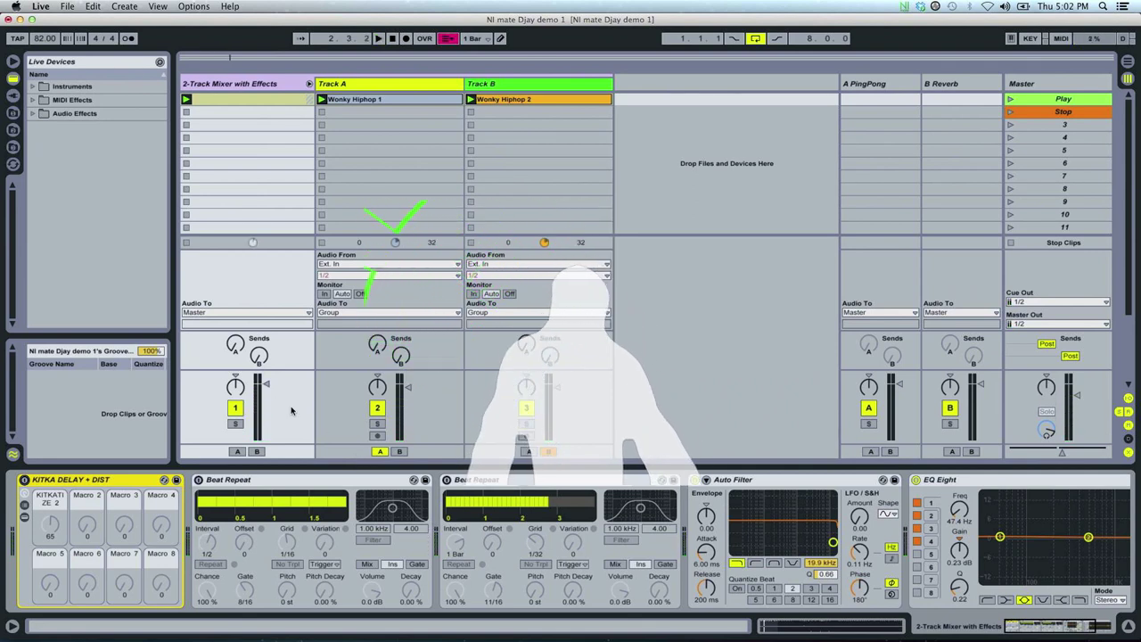
{"action": "key", "text": "super+m"}
{"action": "left_click", "coordinate": [396, 345]}
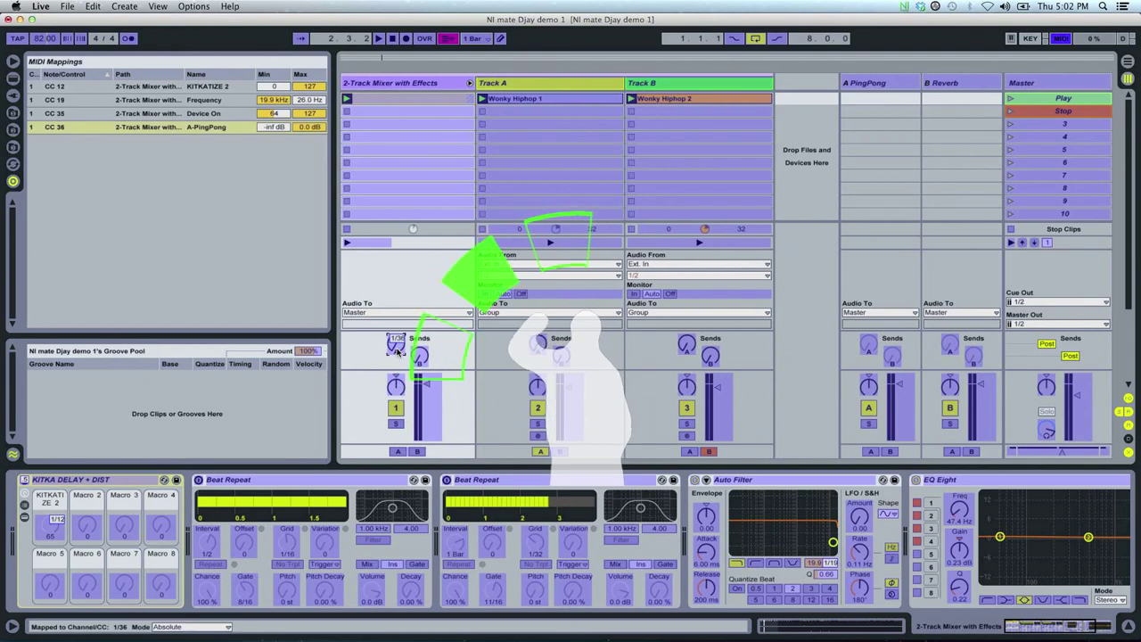
{"action": "left_click", "coordinate": [420, 355]}
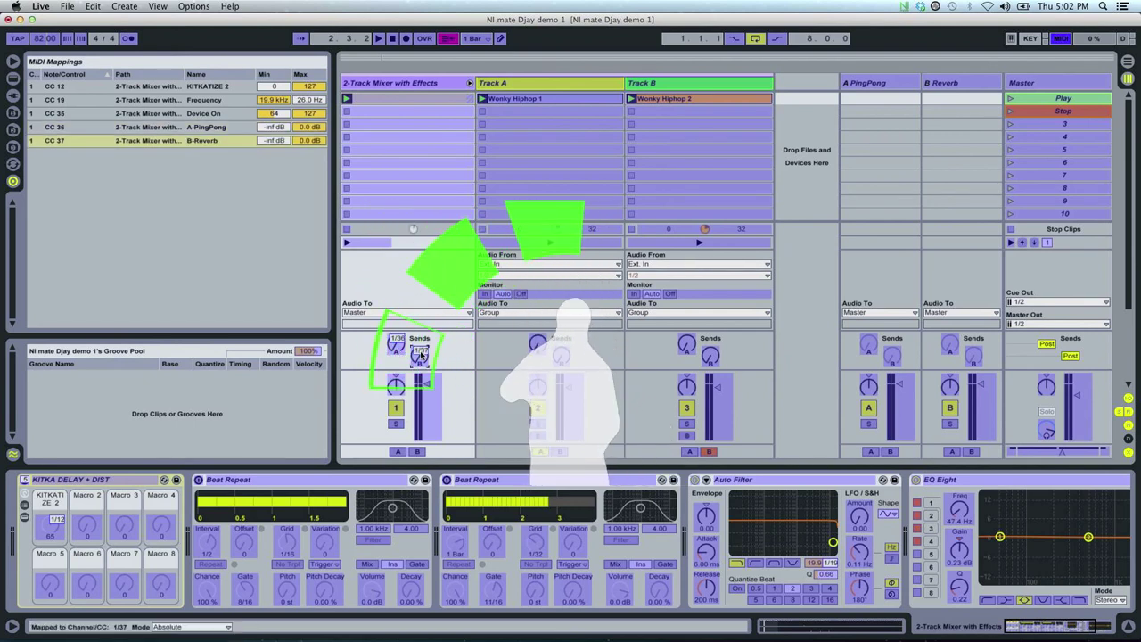
{"action": "key", "text": "super+m"}
{"action": "key", "text": "space"}
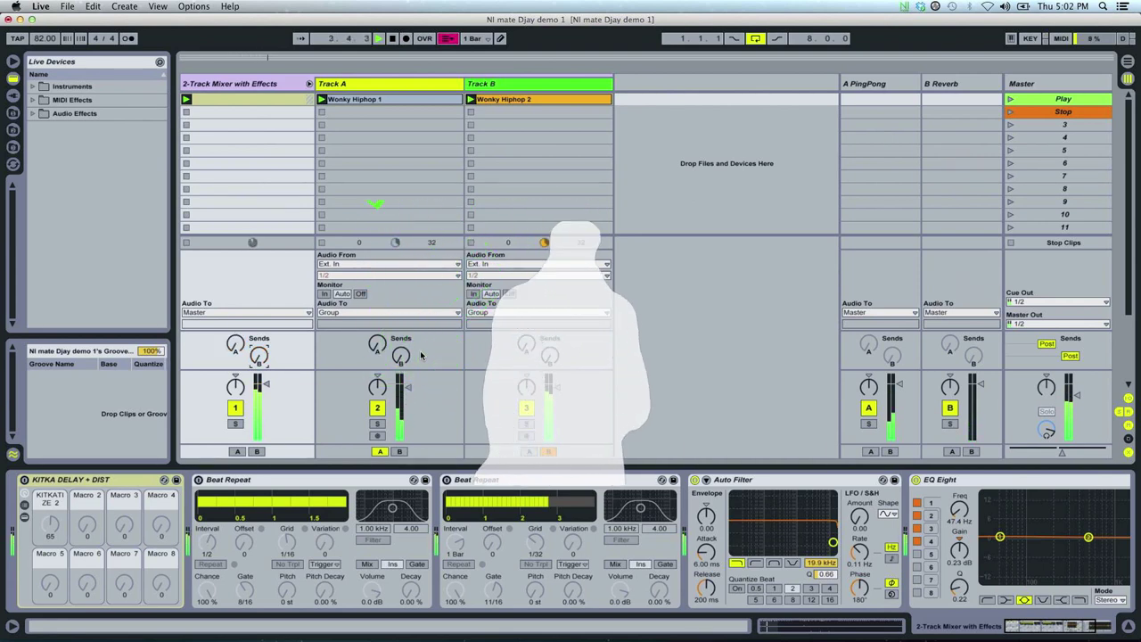
Make NI mate trigger Layer 2 a Circle with 3 triggers and an end angle of 106
{"action": "key", "text": "super+Tab"}
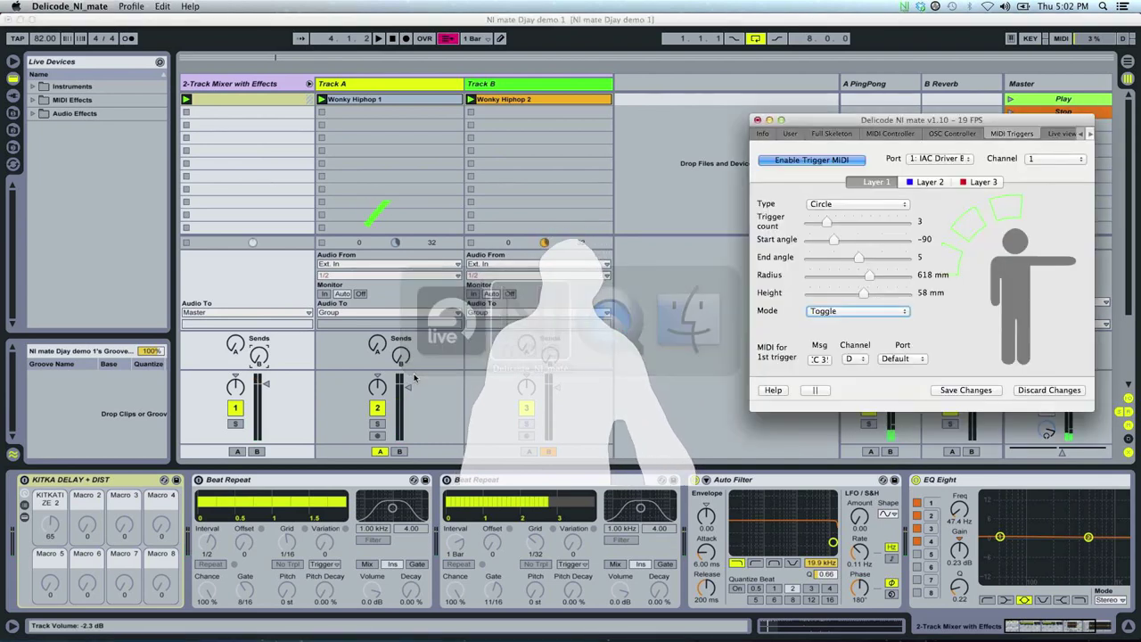
{"action": "left_click", "coordinate": [927, 182]}
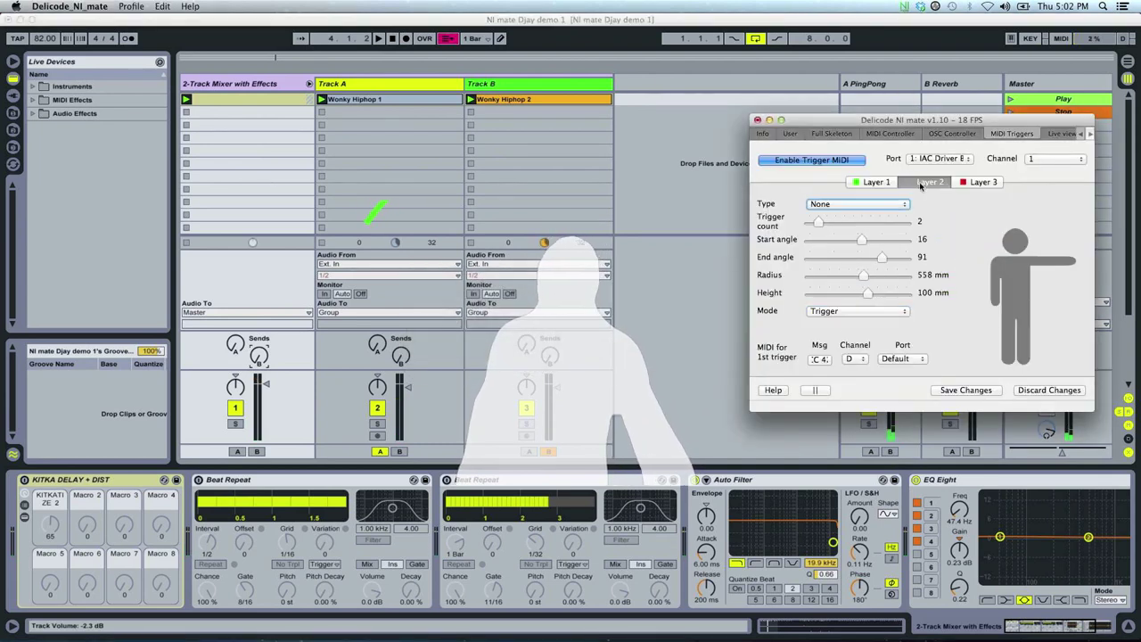
{"action": "left_click", "coordinate": [870, 204]}
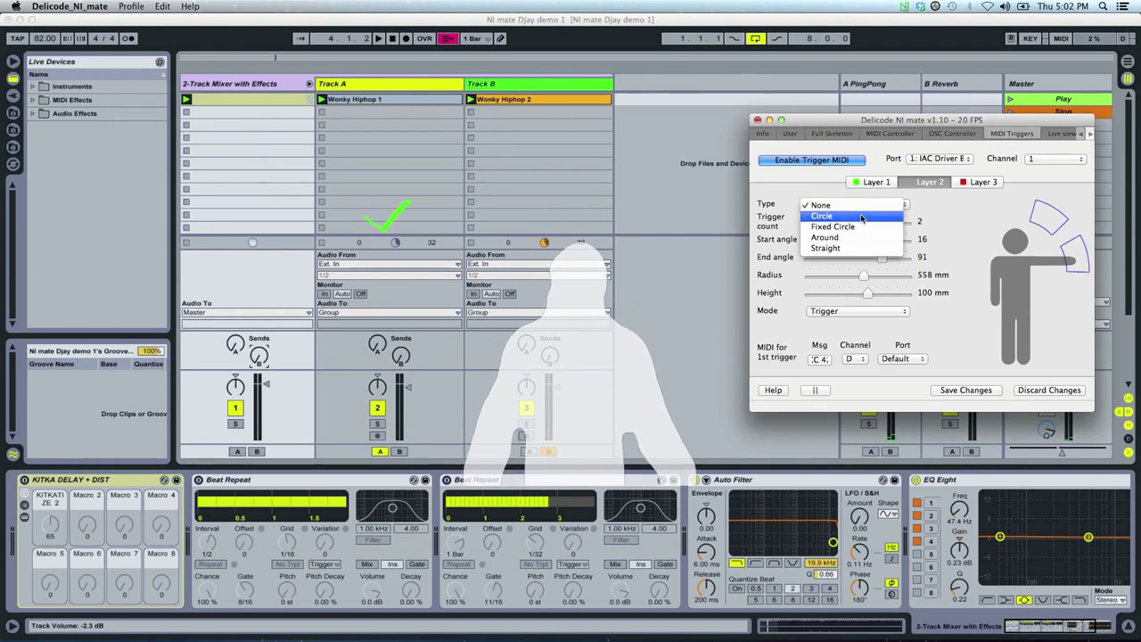
{"action": "left_click", "coordinate": [862, 217]}
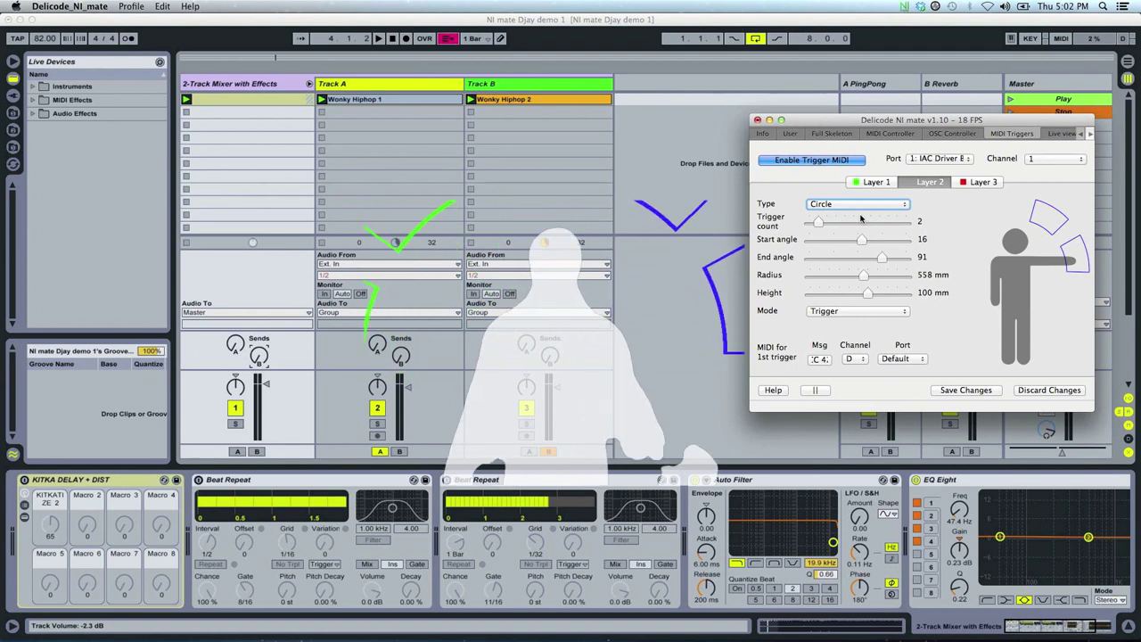
{"action": "left_click_drag", "start_coordinate": [818, 224], "coordinate": [826, 226]}
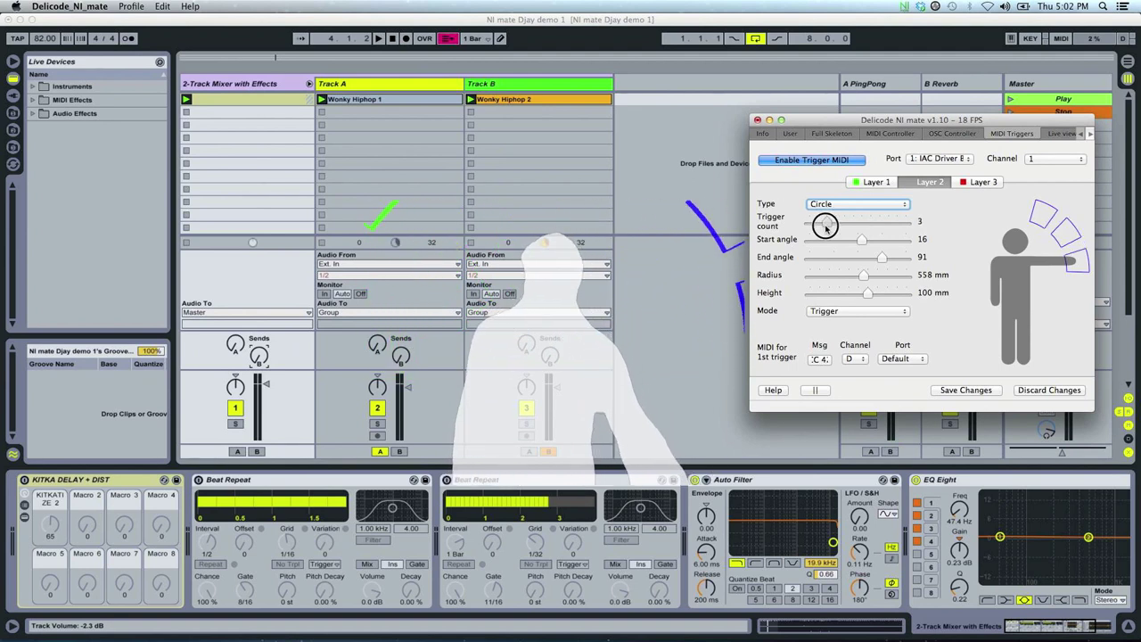
{"action": "left_click_drag", "start_coordinate": [884, 260], "coordinate": [888, 247]}
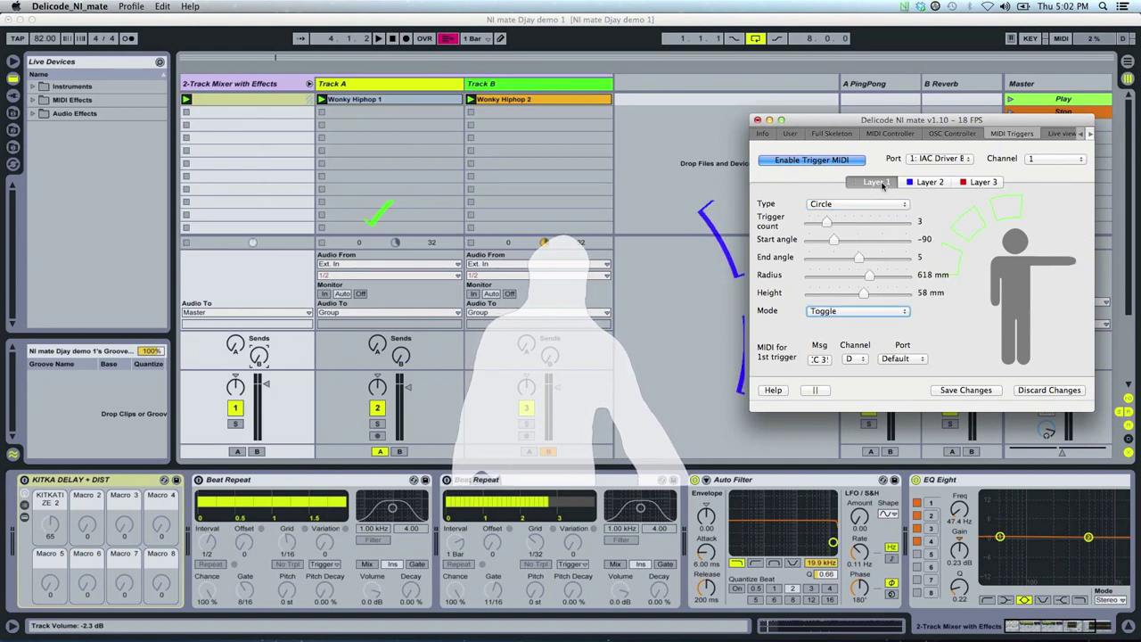
{"action": "left_click", "coordinate": [622, 211]}
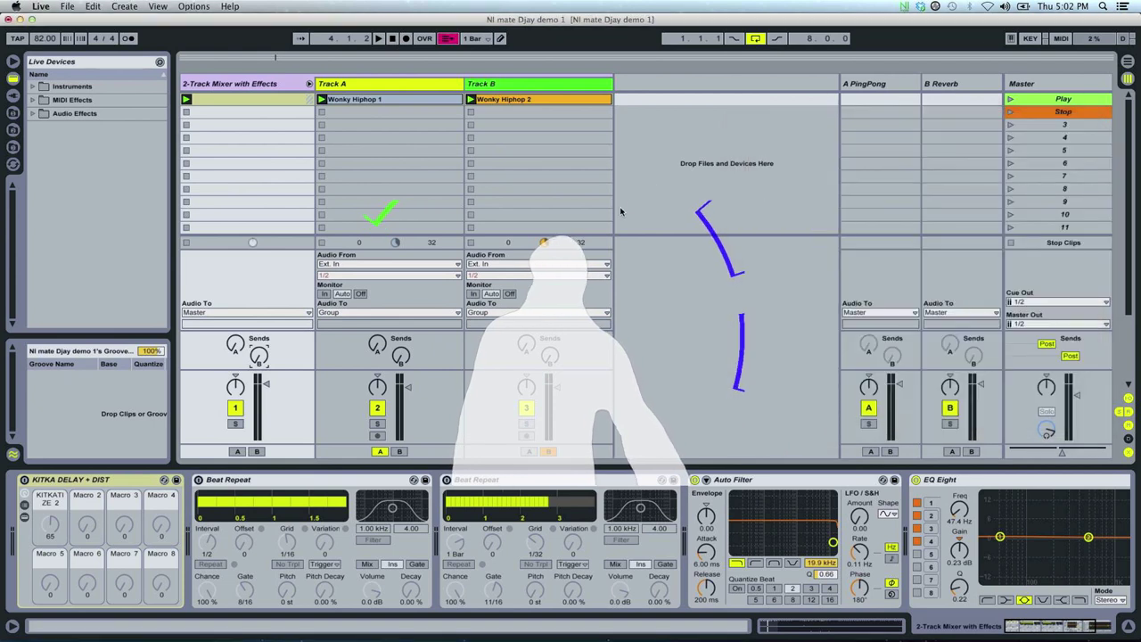
Map the on/off switches of both Beat Repeat effects to NI mate triggers
{"action": "left_click", "coordinate": [315, 483]}
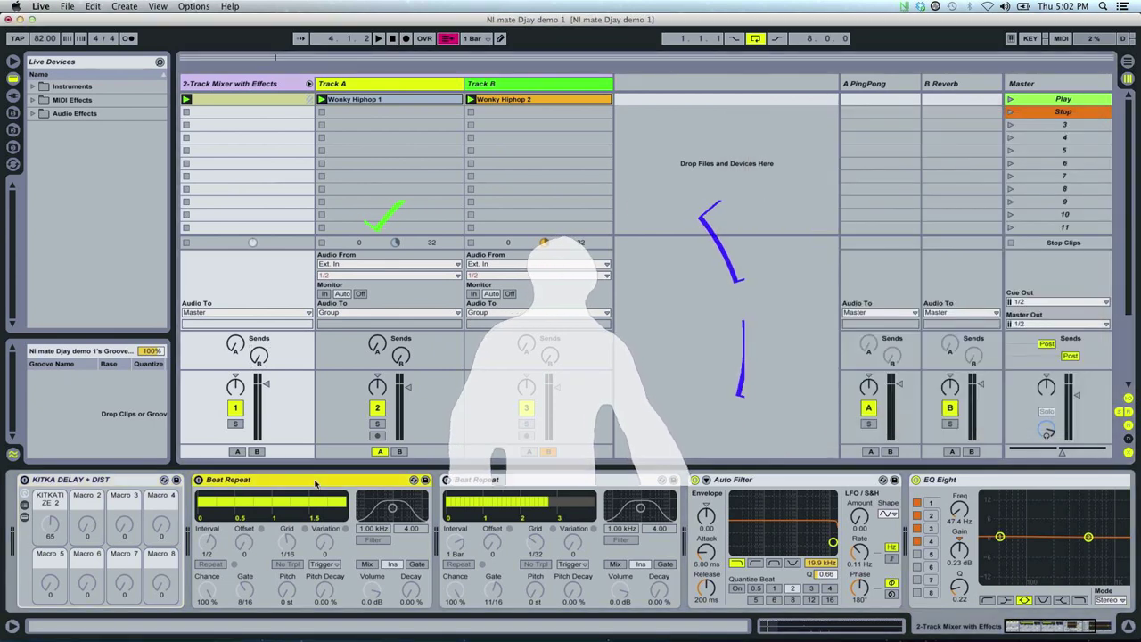
{"action": "key", "text": "super+m"}
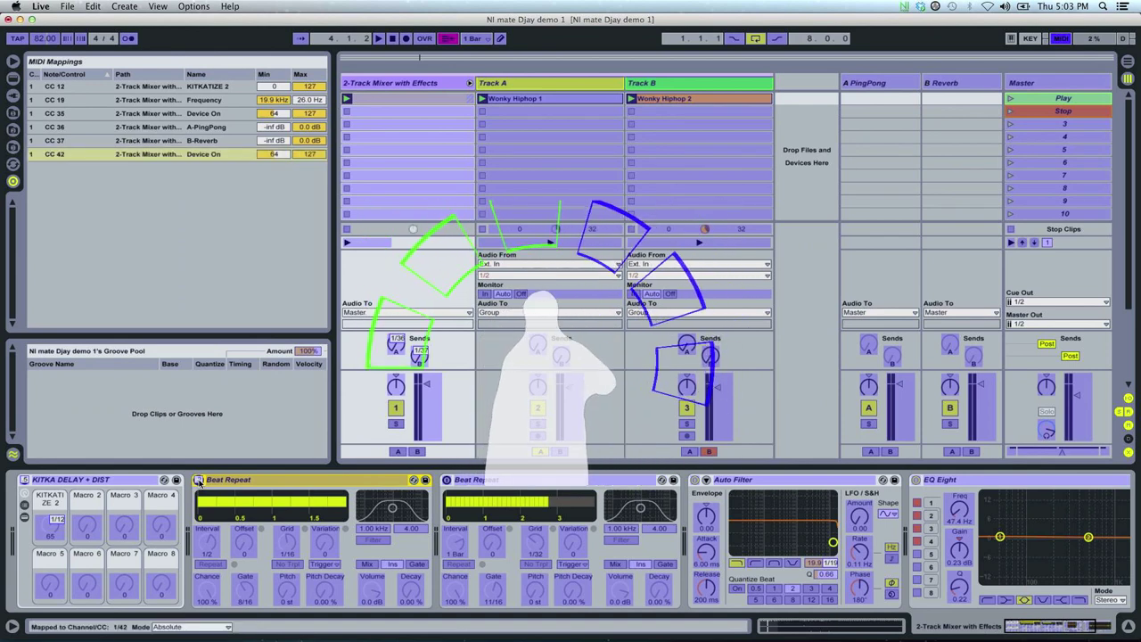
{"action": "left_click", "coordinate": [447, 481]}
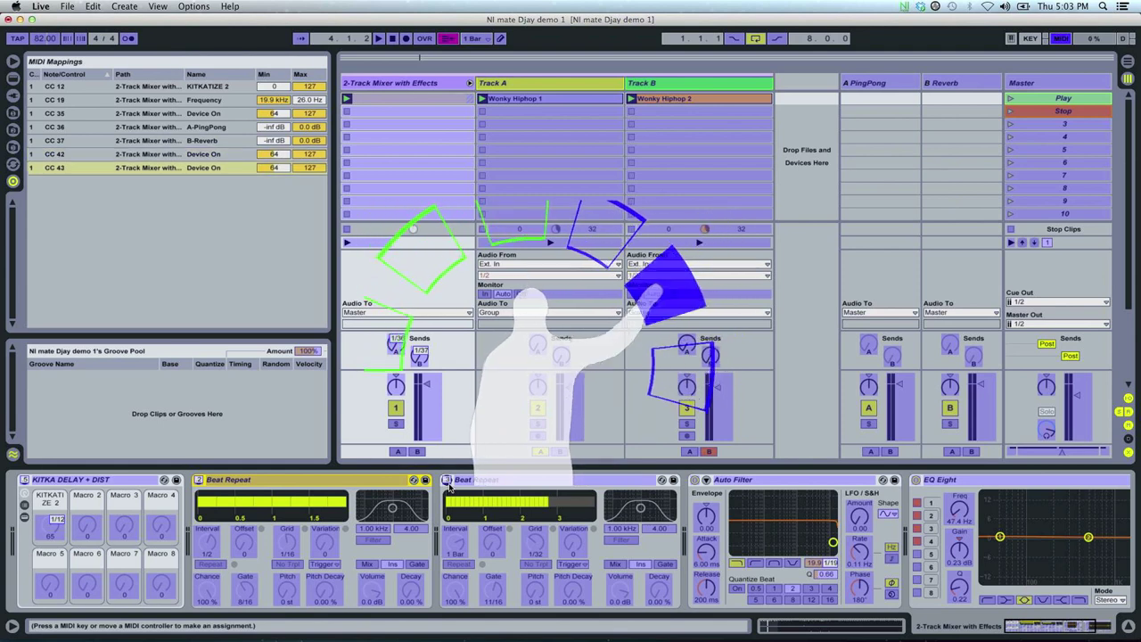
Map EQ Eight Gain A to CC 44 and invert its mapping range
{"action": "left_click", "coordinate": [960, 547]}
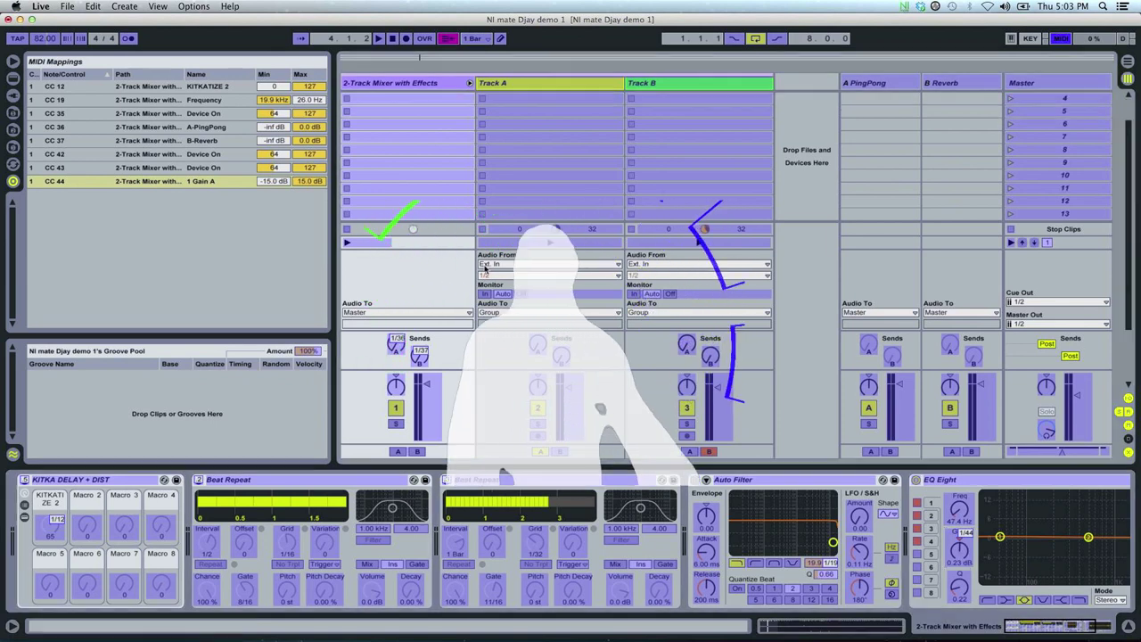
{"action": "left_click", "coordinate": [317, 181]}
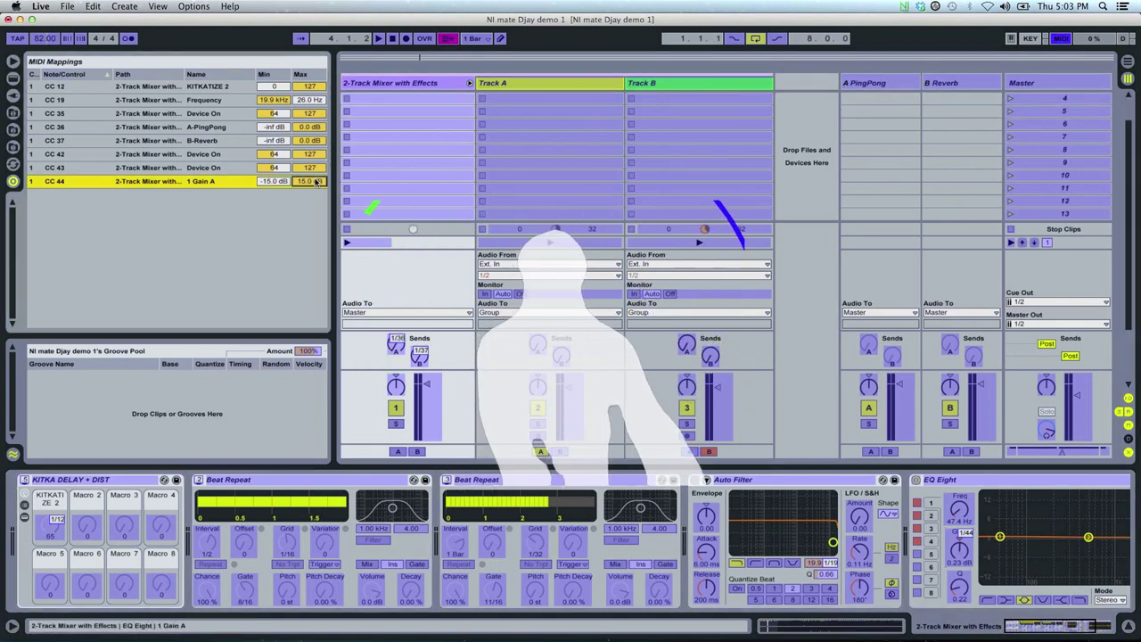
{"action": "right_click", "coordinate": [240, 183]}
{"action": "left_click", "coordinate": [250, 187]}
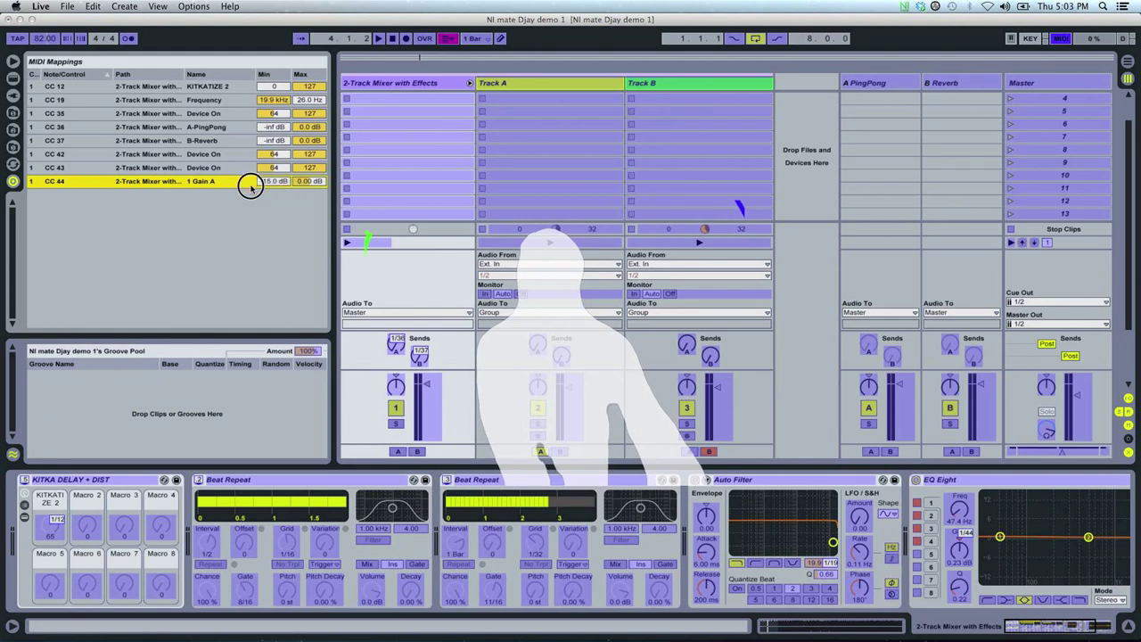
{"action": "key", "text": "super+m"}
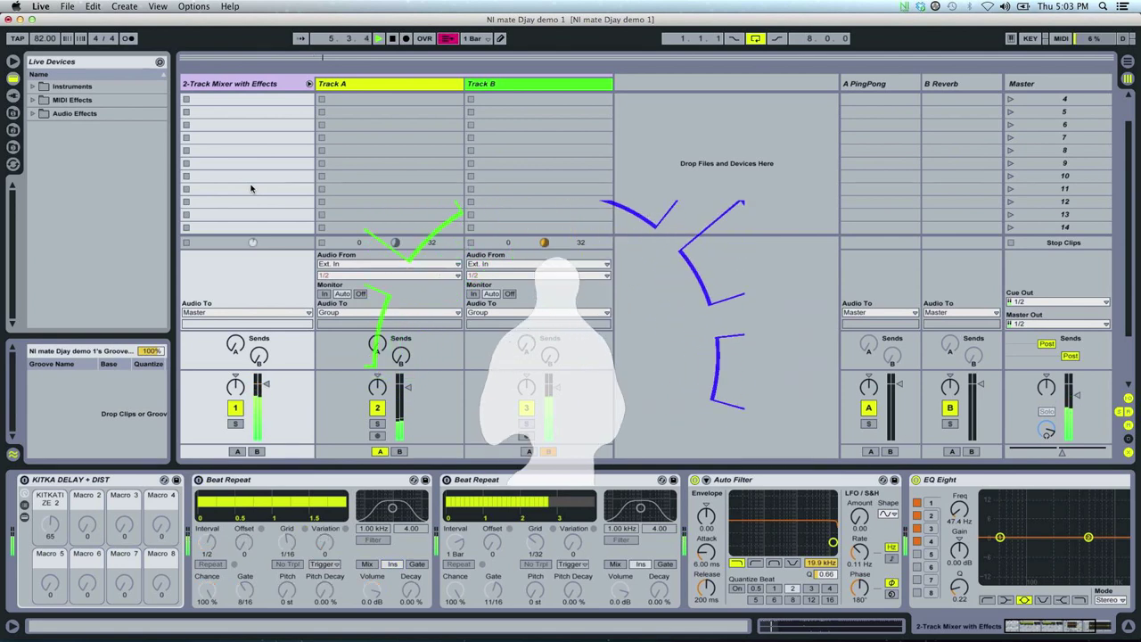
Enable MIDI Controller output on NI mate's MIDI Controller page for the right-hand CC 10–16 mappings
{"action": "key", "text": "super+Tab"}
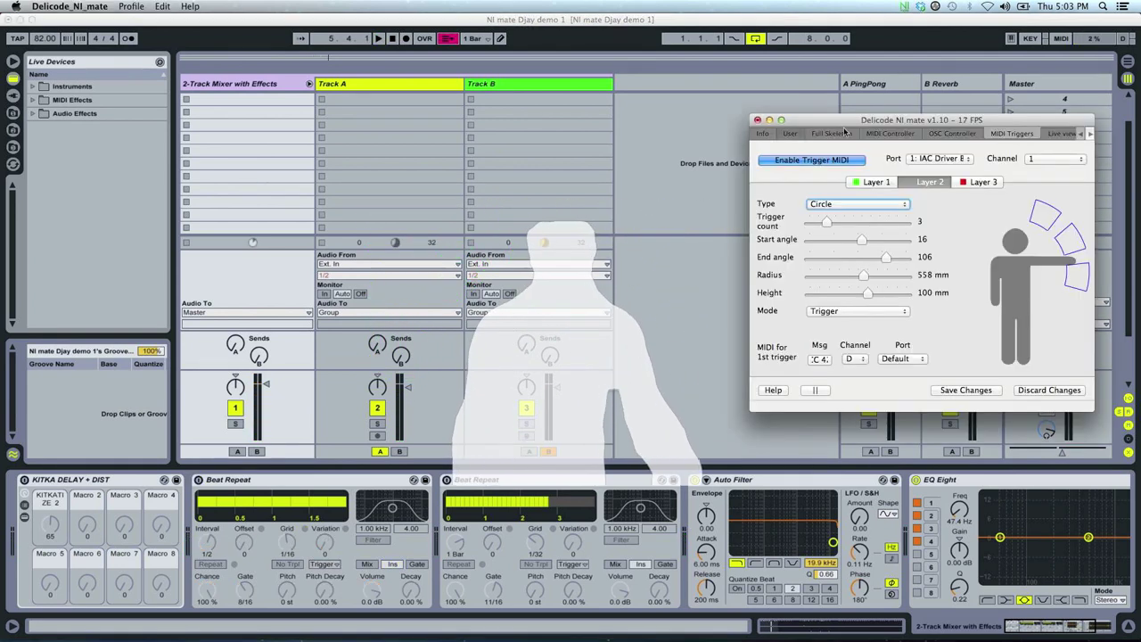
{"action": "left_click", "coordinate": [892, 134]}
{"action": "left_click", "coordinate": [811, 161]}
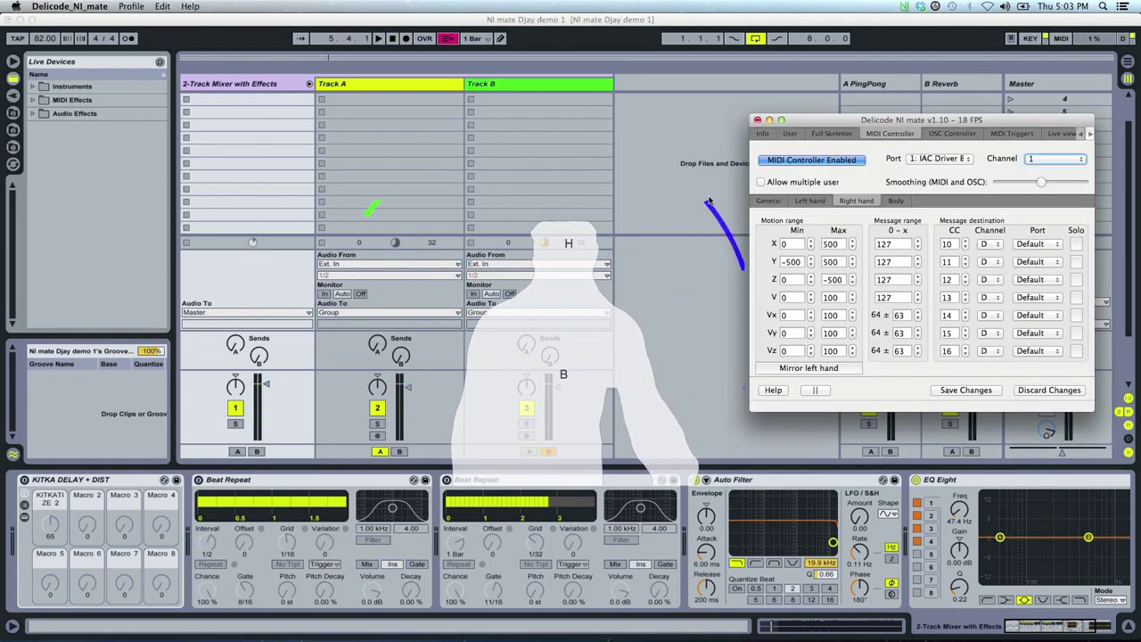
{"action": "left_click", "coordinate": [705, 161]}
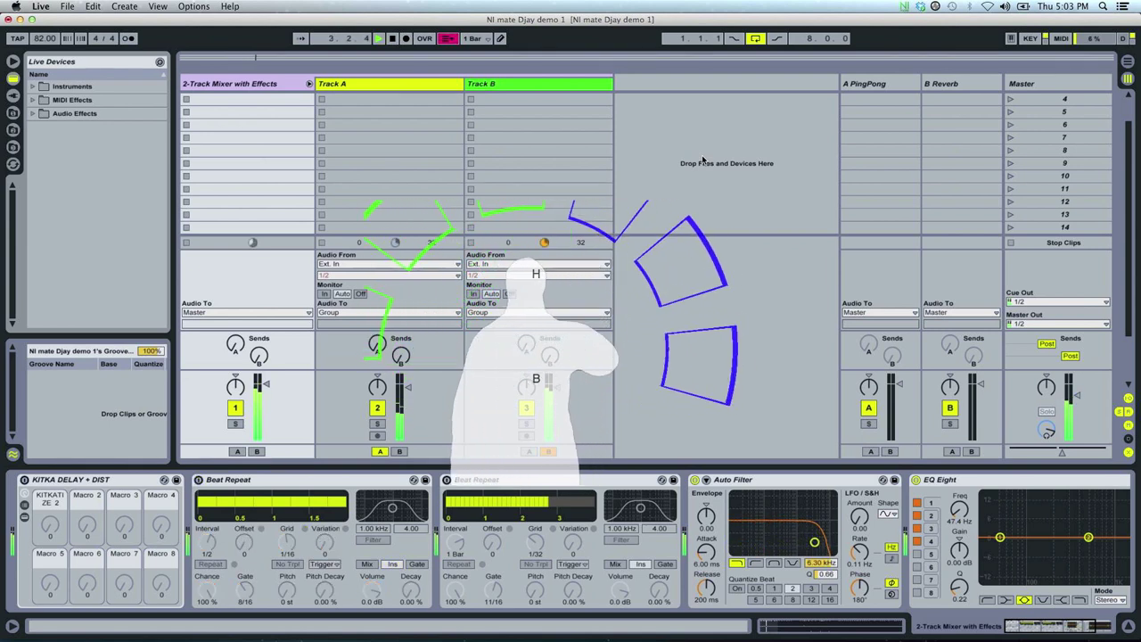
{"action": "key", "text": "super+Tab"}
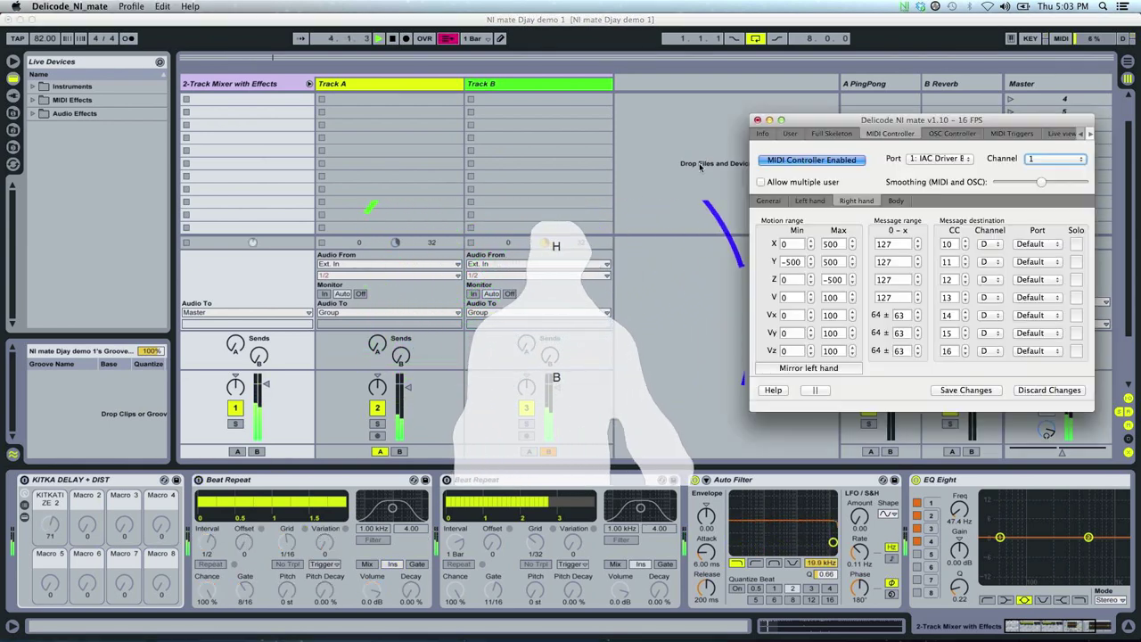
Solo Body X in NI mate and map it as CC 17 to Live's master crossfader
{"action": "left_click", "coordinate": [884, 202]}
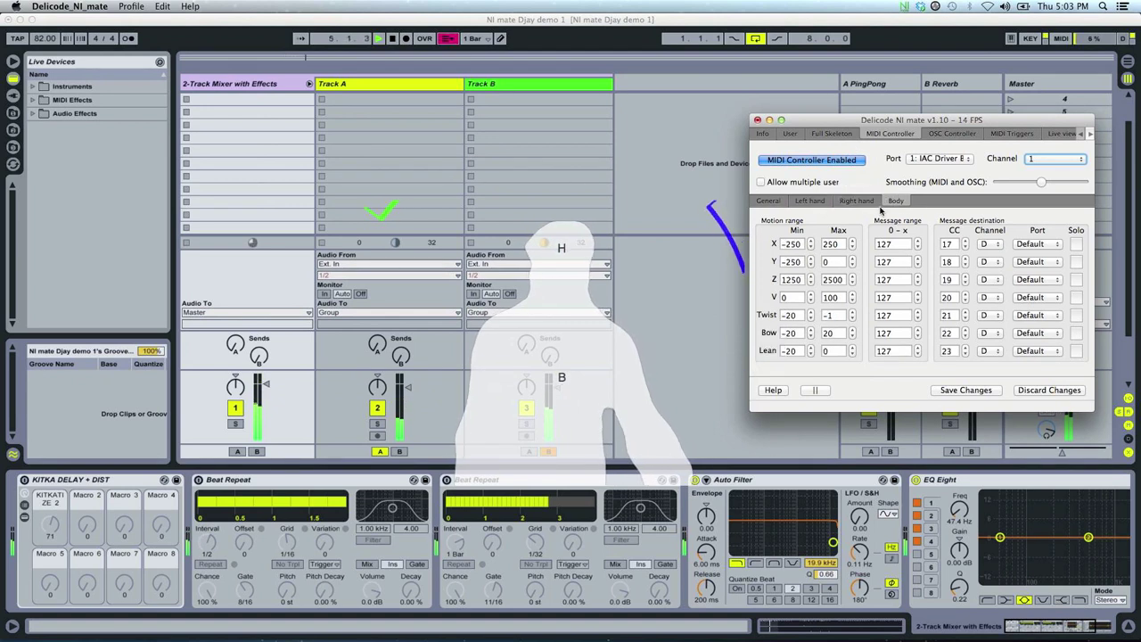
{"action": "left_click", "coordinate": [1075, 246]}
{"action": "key", "text": "super+Tab"}
{"action": "key", "text": "super+m"}
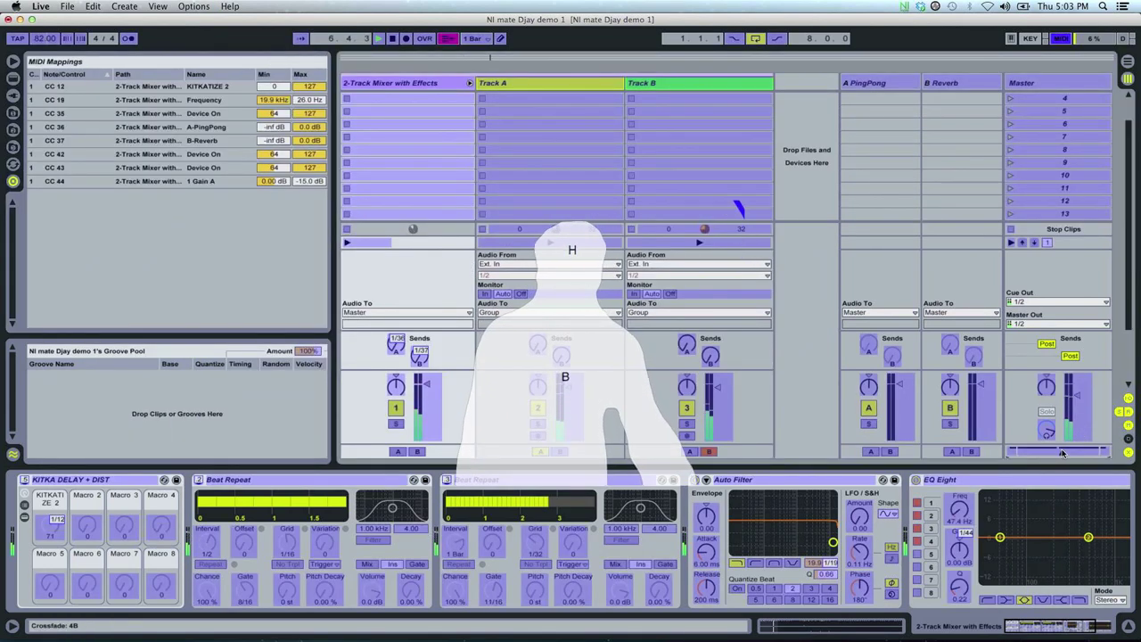
{"action": "left_click", "coordinate": [1061, 453]}
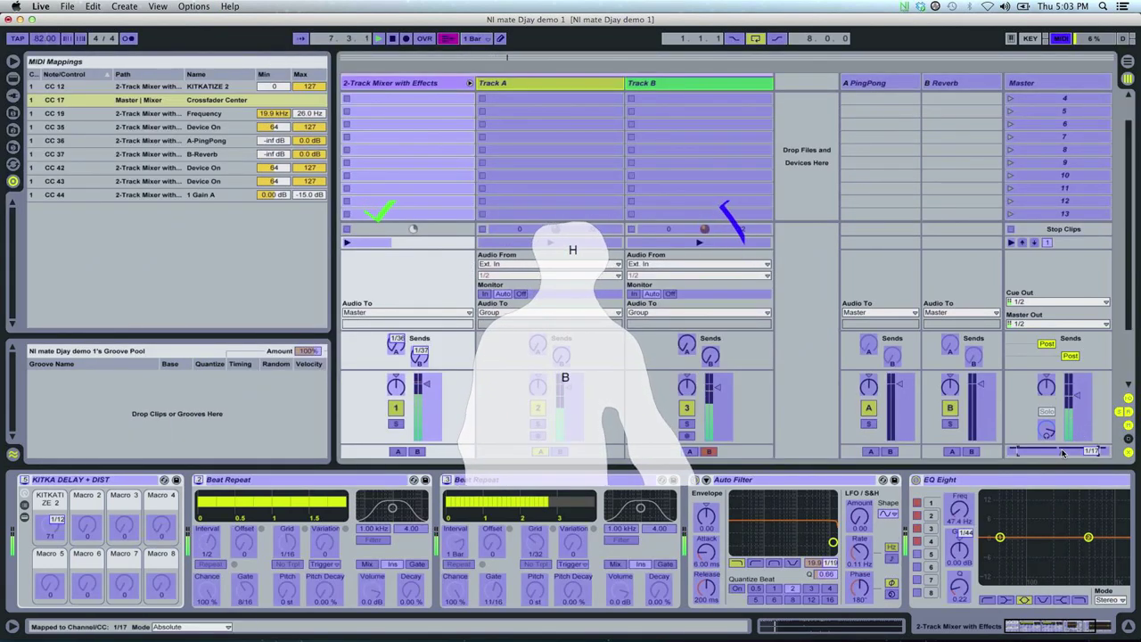
{"action": "key", "text": "super+m"}
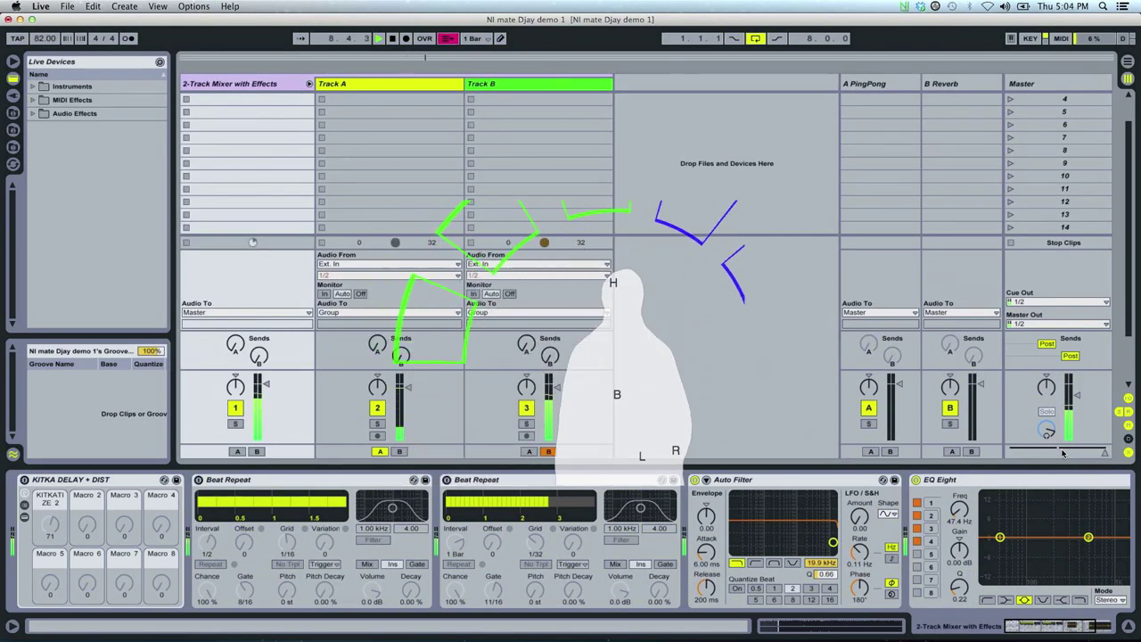
{"action": "key", "text": "super+Tab"}
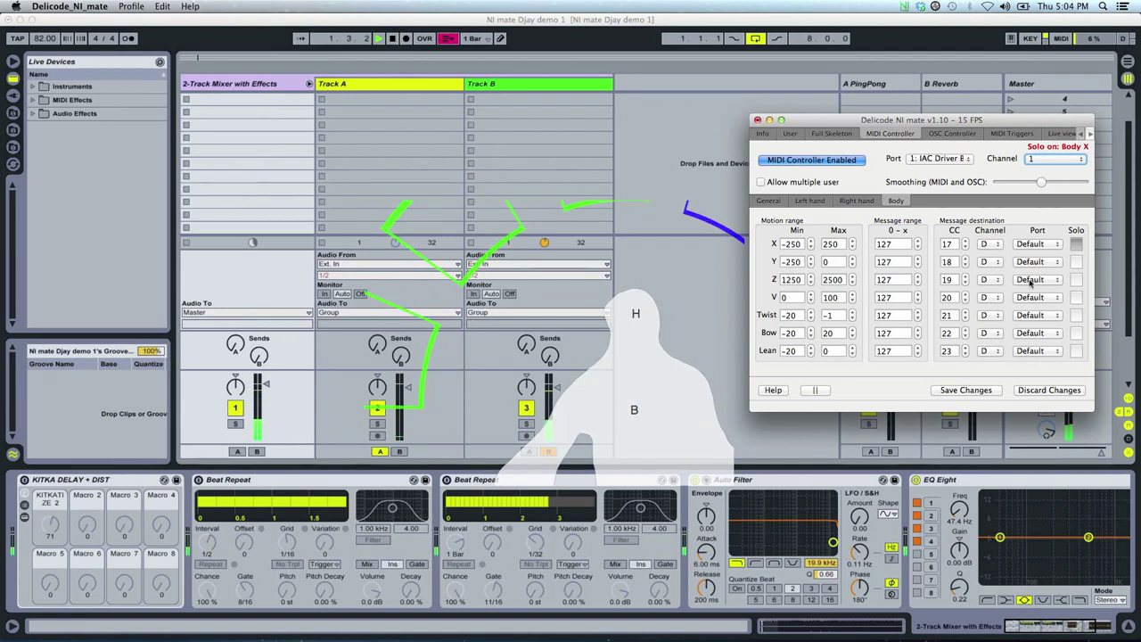
Return to the playing Live set to perform with body movements
{"action": "key", "text": "super+Tab"}
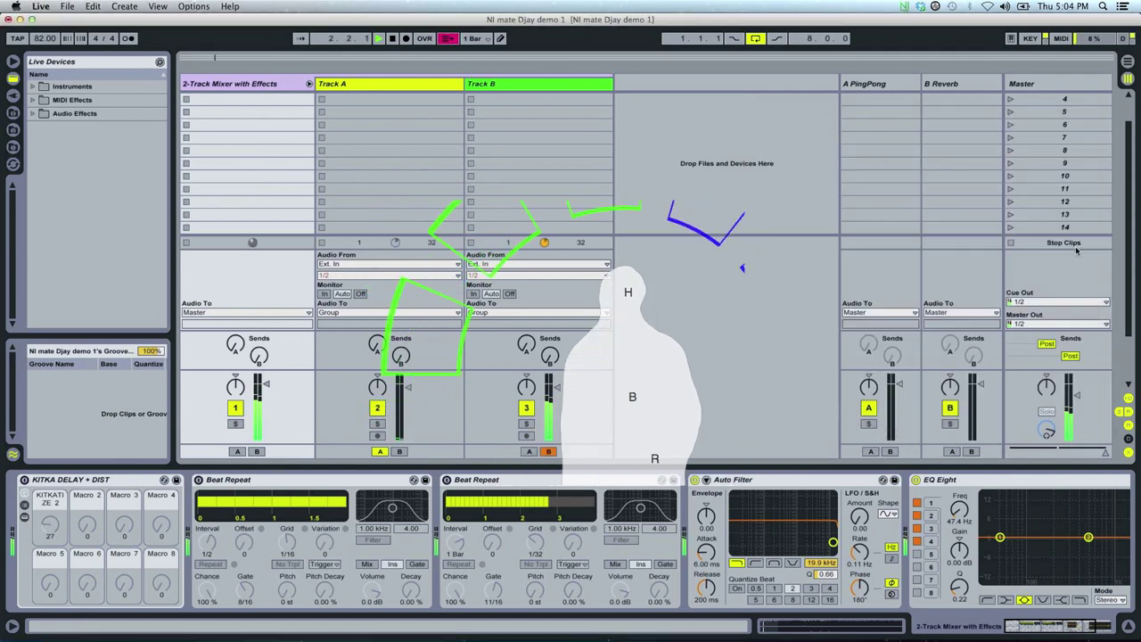